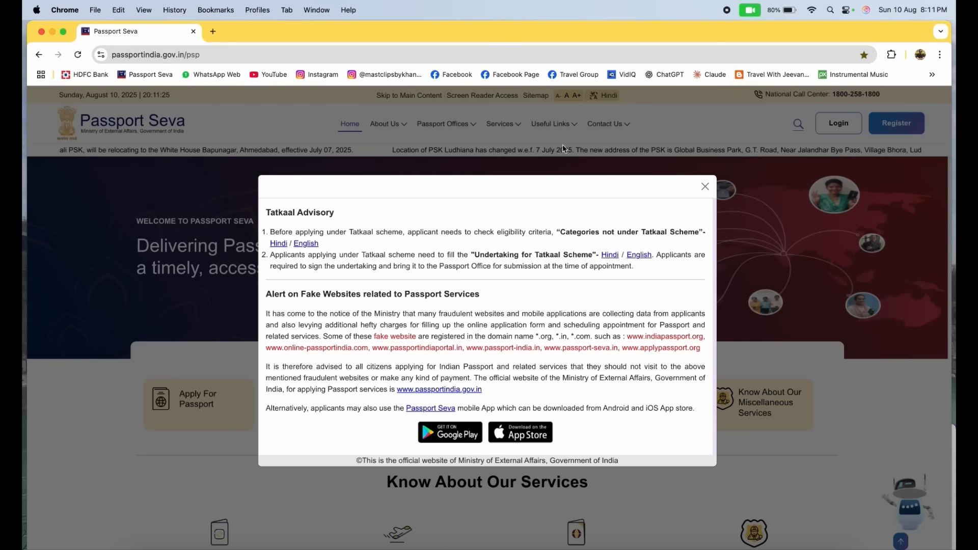
Dismiss the Tatkaal advisory and arrange the desktop with a narrower browser window and a small Movie Recording window beside it
click(706, 187)
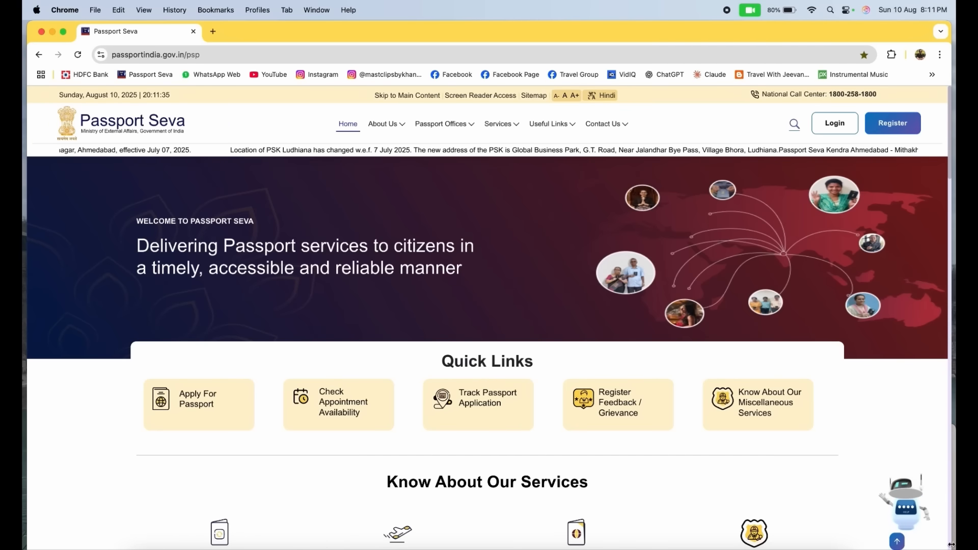
drag(951, 548, 844, 549)
drag(891, 432, 912, 427)
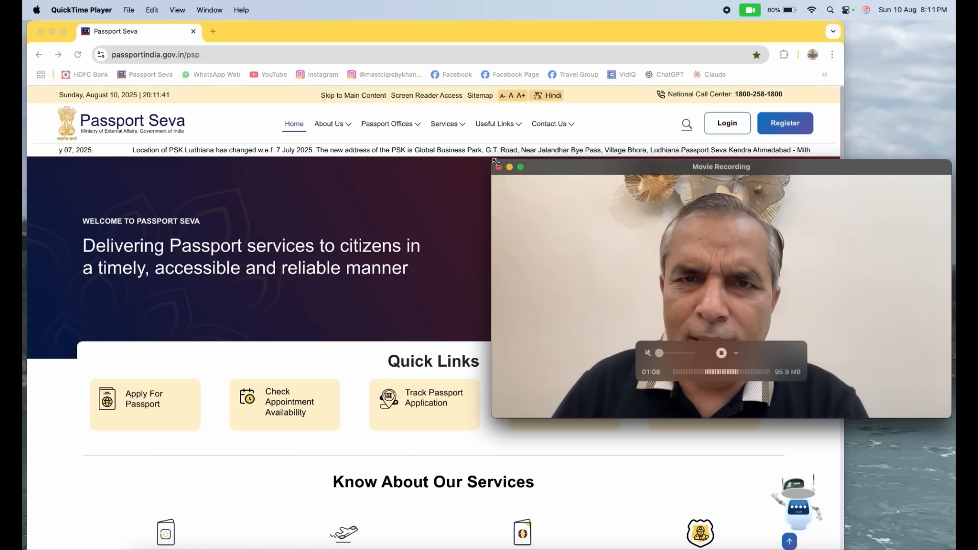
drag(493, 161, 843, 461)
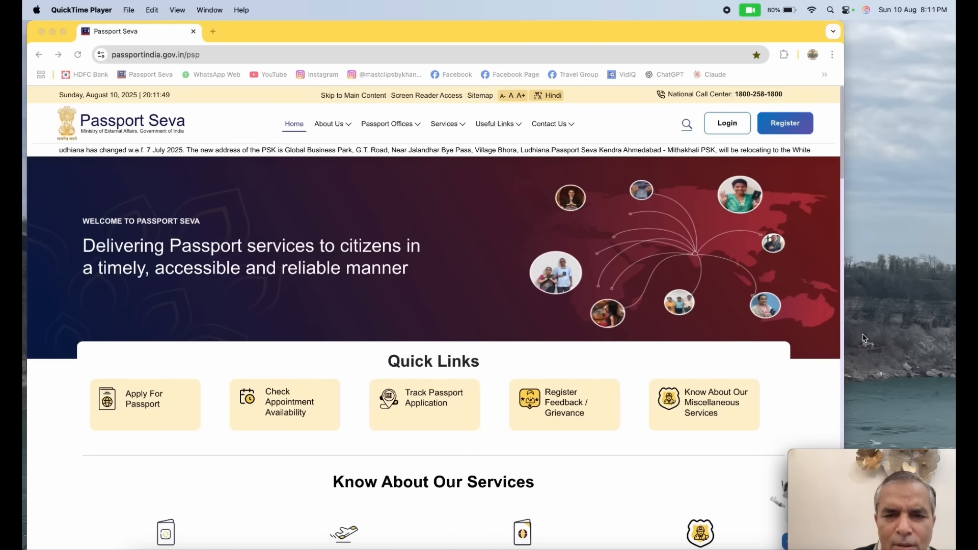
click(479, 227)
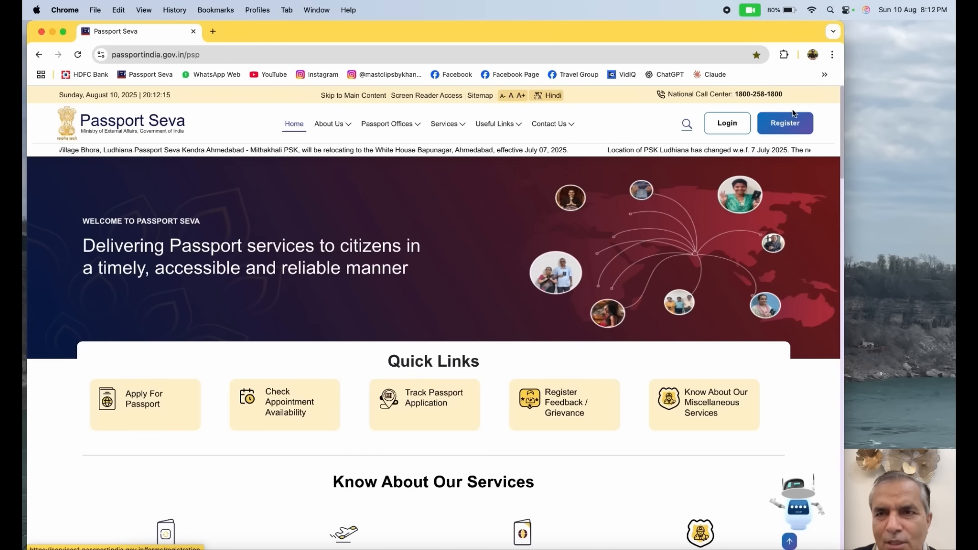
Log in, retrieve the partially saved Ordinary passport application and continue with Ghaziabad as the passport office
click(721, 127)
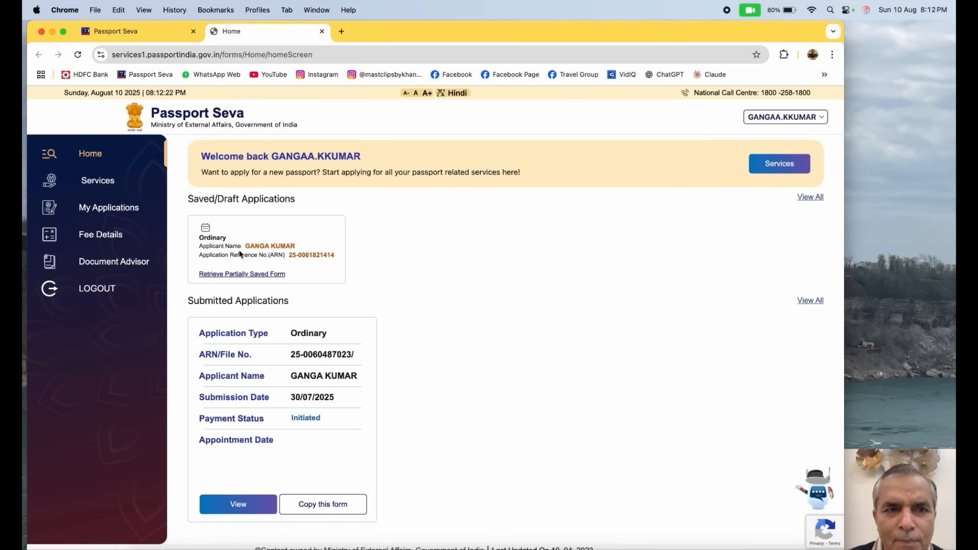
click(237, 274)
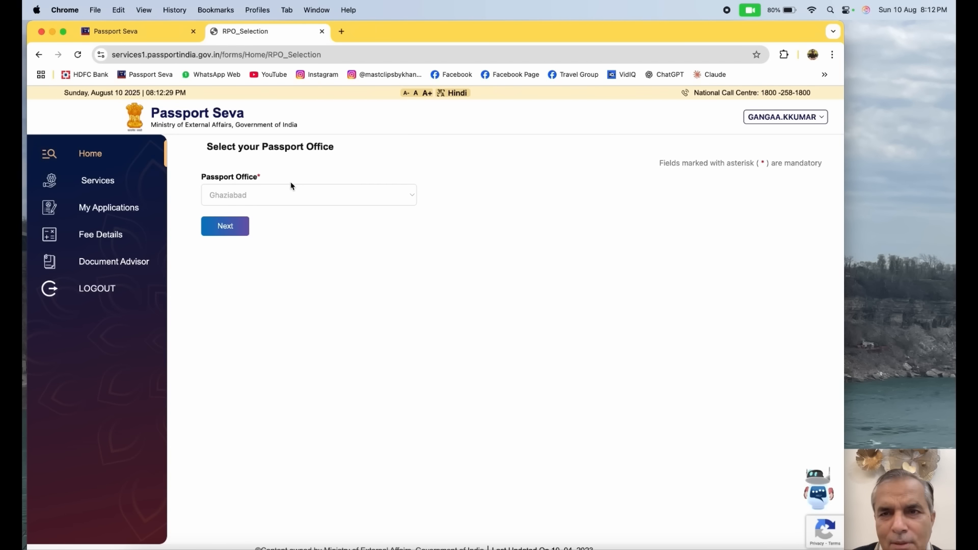
click(233, 231)
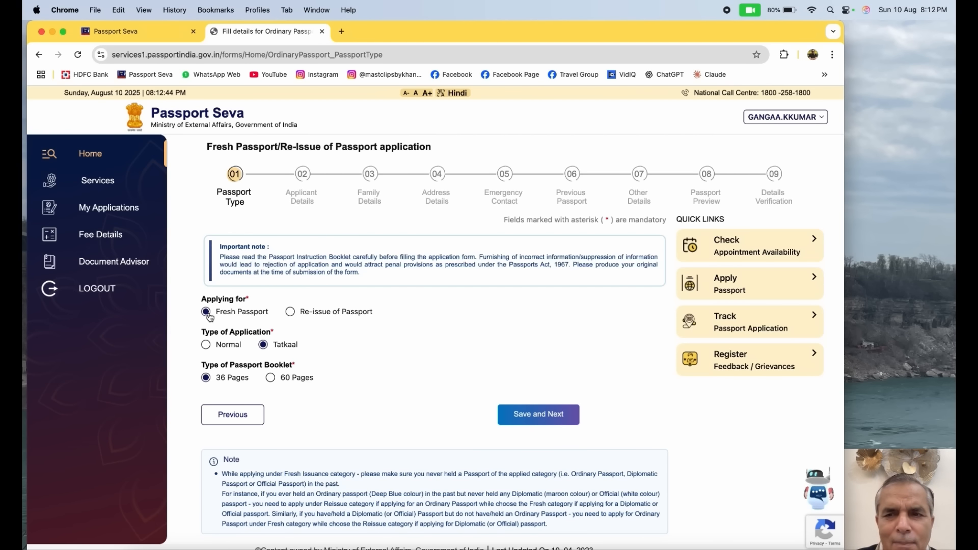
Open the Tatkaal Passport service information from the Passport Seva public home page
click(120, 36)
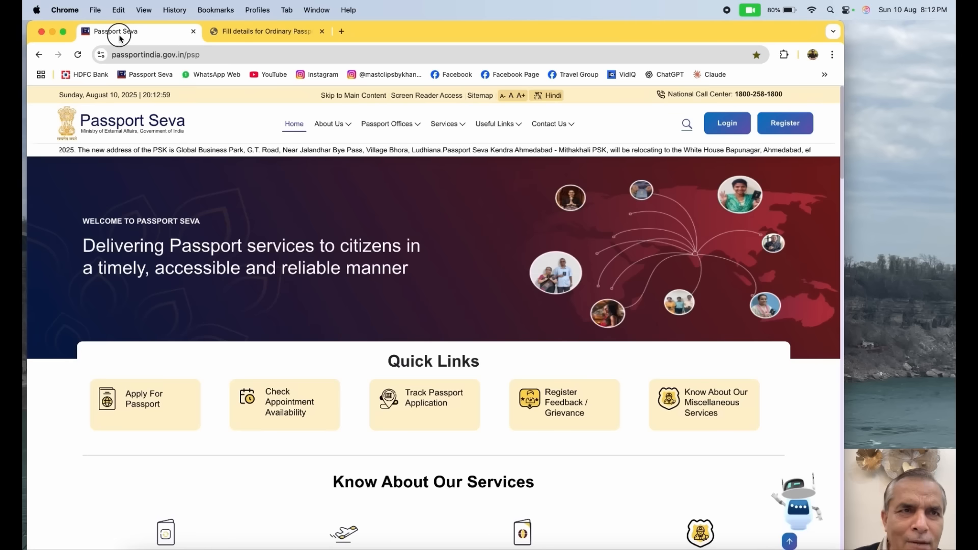
scroll(376, 126, down, 8)
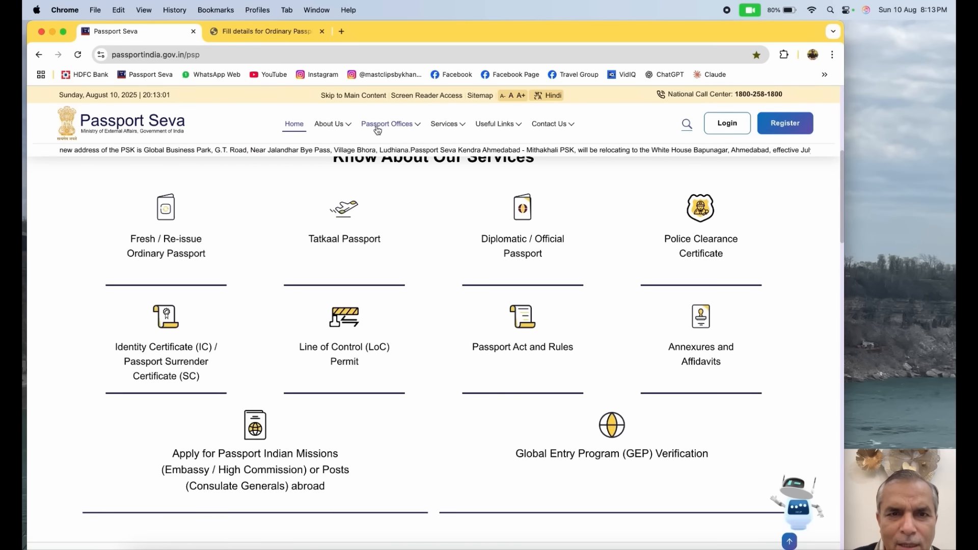
scroll(378, 131, up, 5)
scroll(301, 220, up, 2)
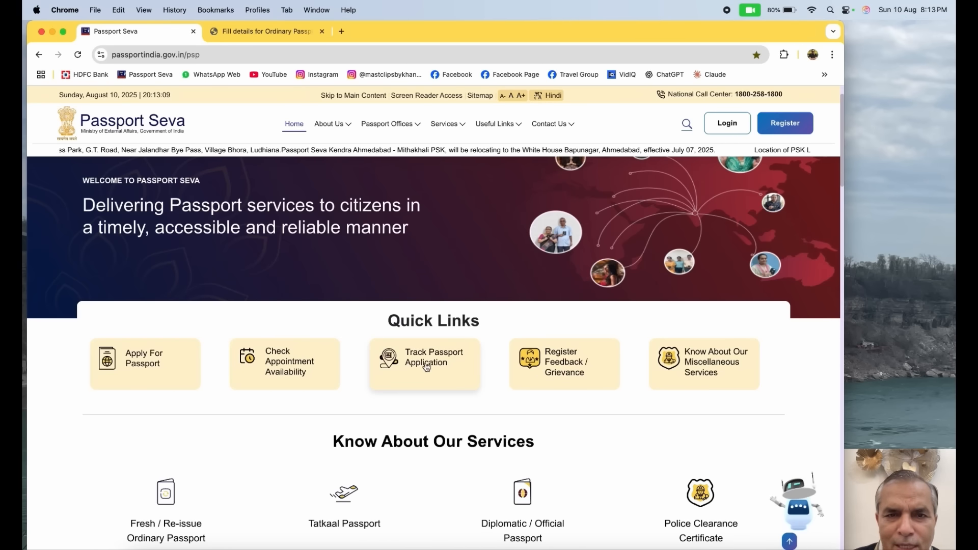
scroll(435, 380, down, 4)
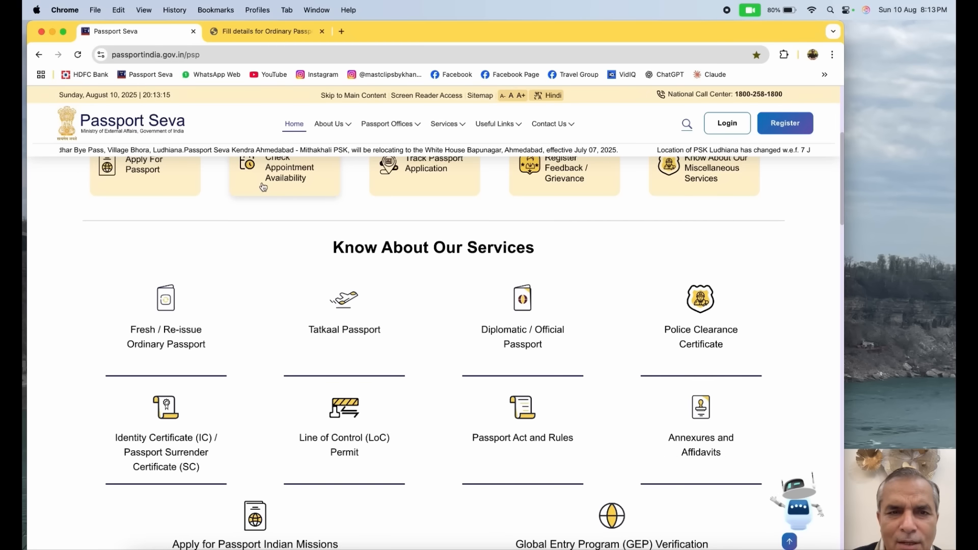
click(343, 330)
Read the list of acceptable documents required for a Tatkaal application
scroll(388, 328, down, 5)
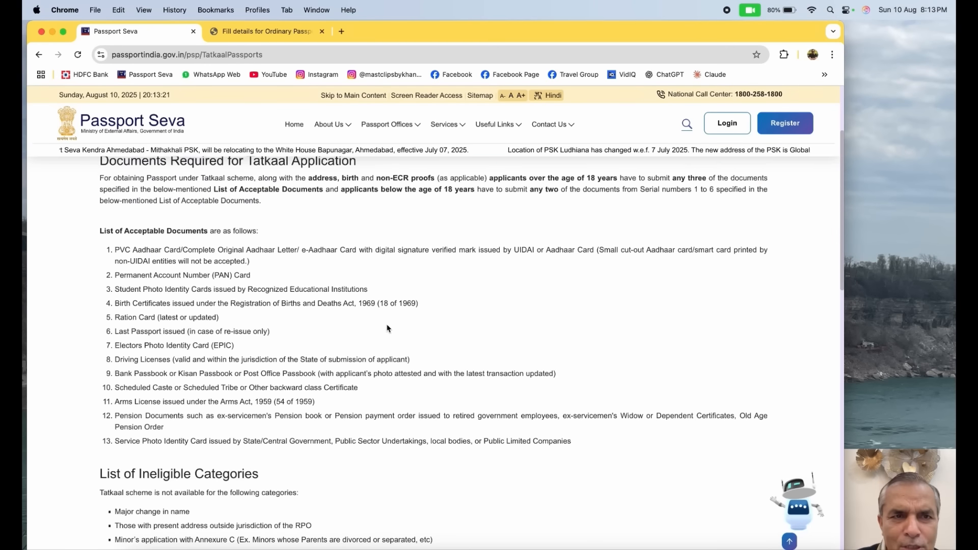
scroll(388, 328, up, 2)
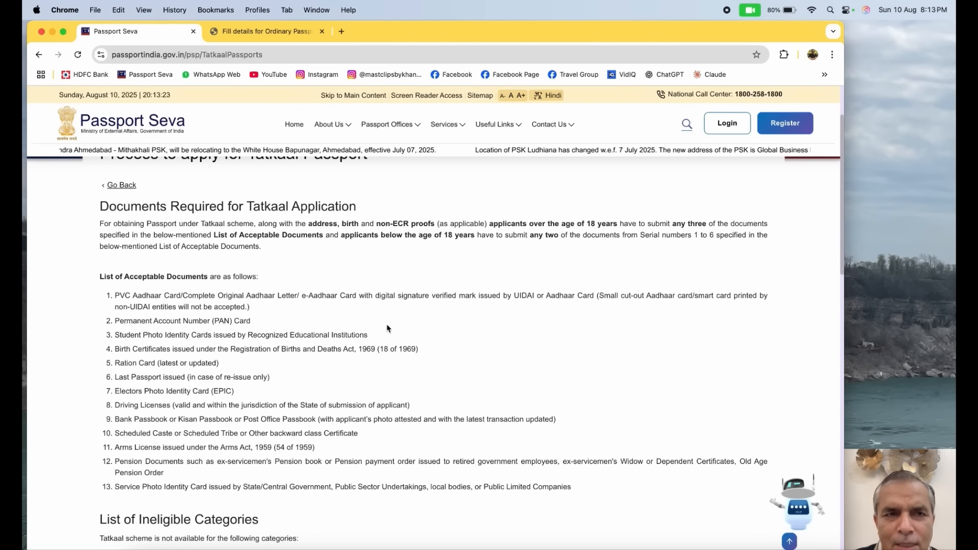
scroll(385, 326, up, 2)
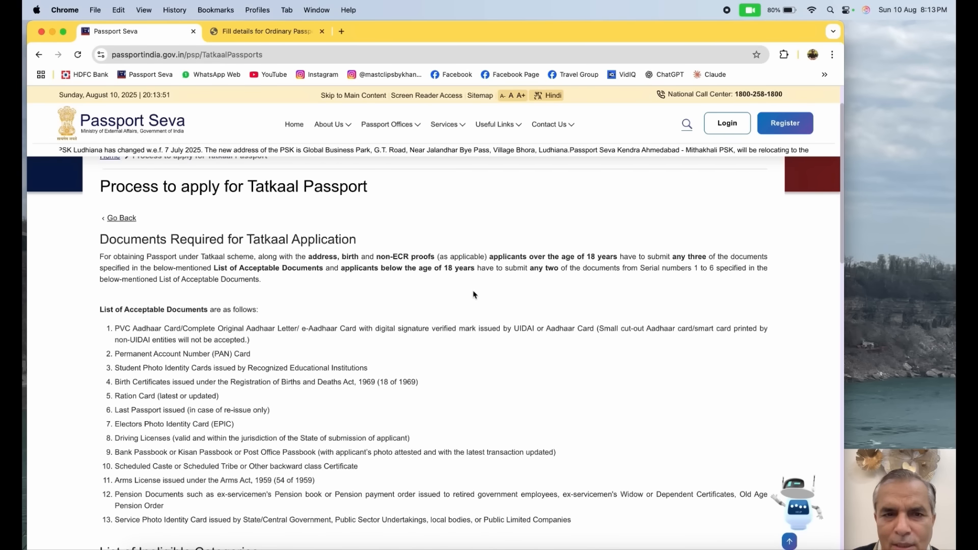
scroll(474, 301, down, 1)
scroll(475, 301, down, 1)
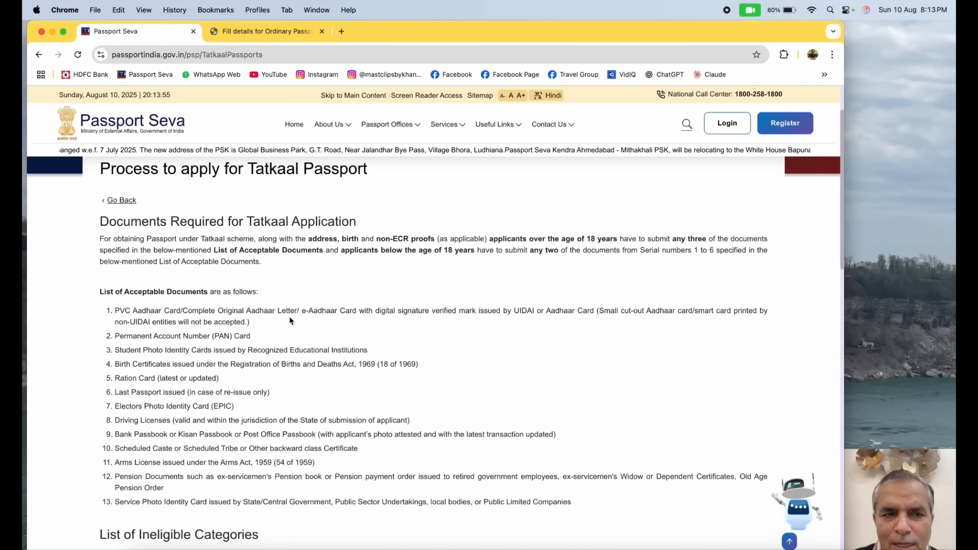
scroll(292, 321, down, 3)
scroll(331, 340, down, 5)
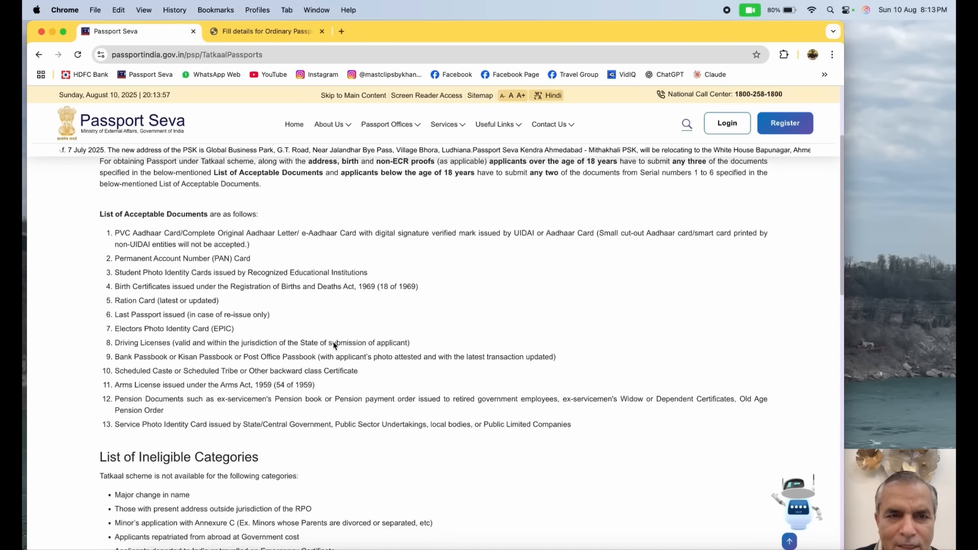
Review the categories ineligible for the Tatkaal scheme, including the fresh issue and re-issue cases
scroll(336, 341, down, 2)
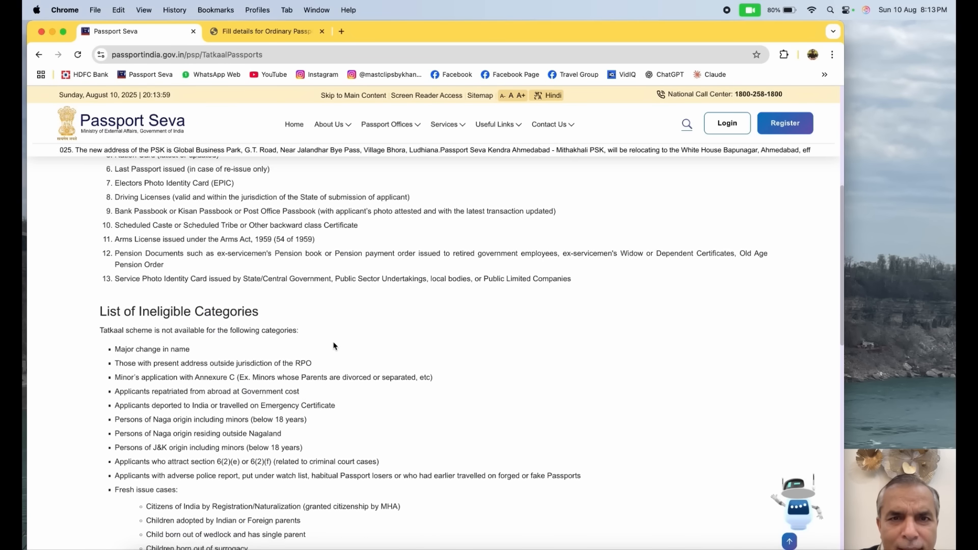
scroll(340, 337, down, 2)
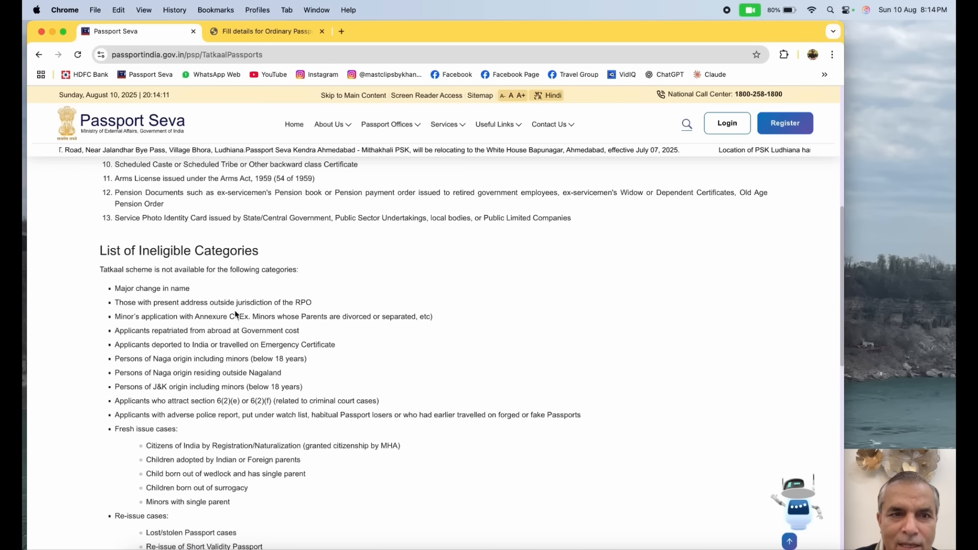
scroll(290, 313, down, 1)
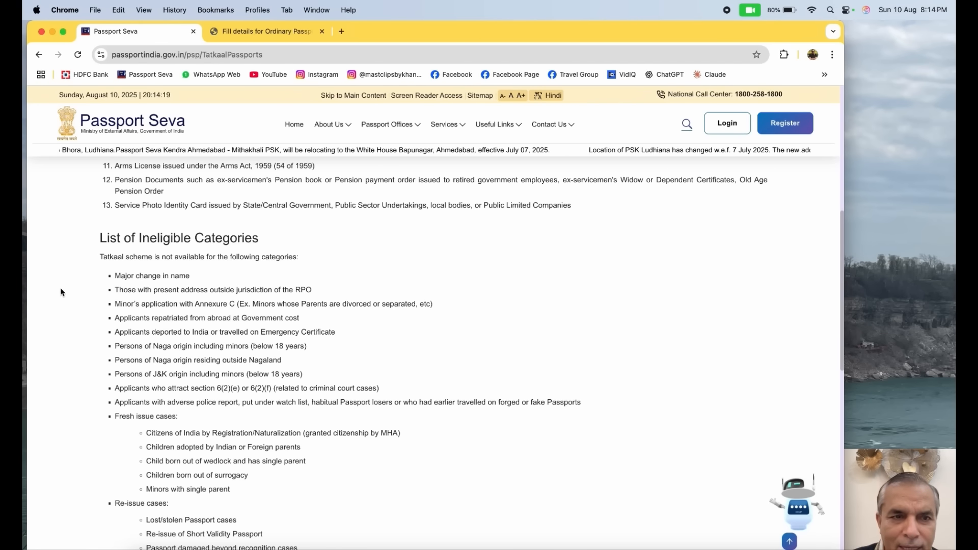
scroll(254, 458, down, 1)
scroll(253, 457, down, 2)
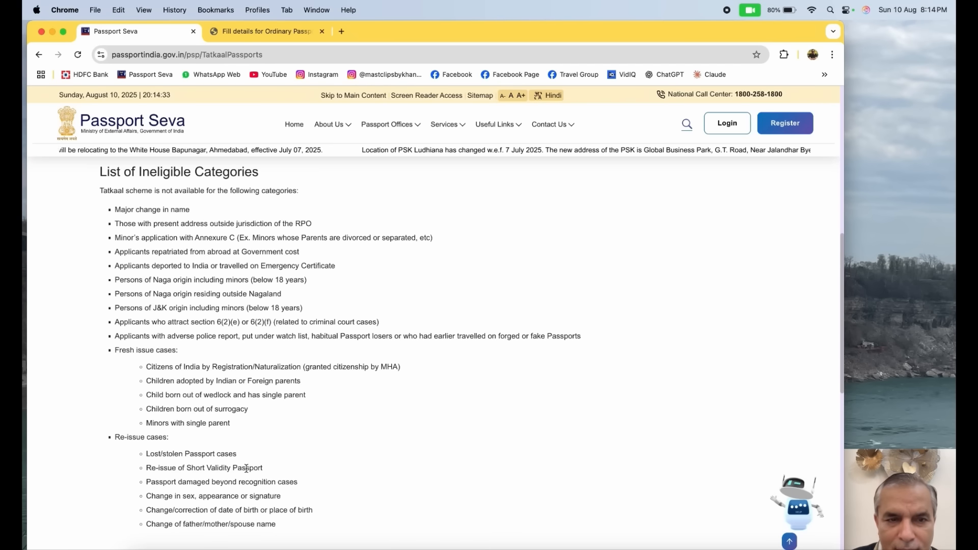
scroll(287, 436, down, 1)
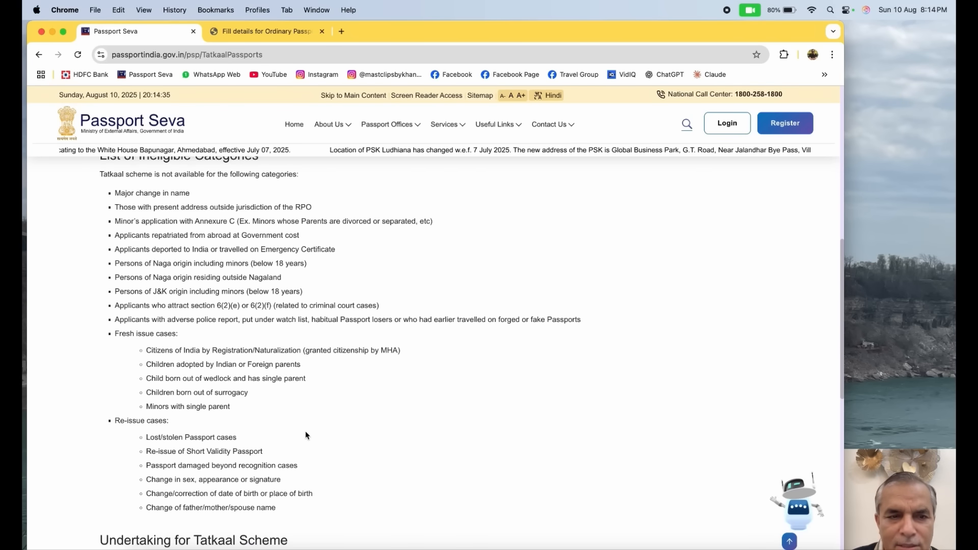
scroll(305, 433, down, 5)
scroll(306, 435, up, 12)
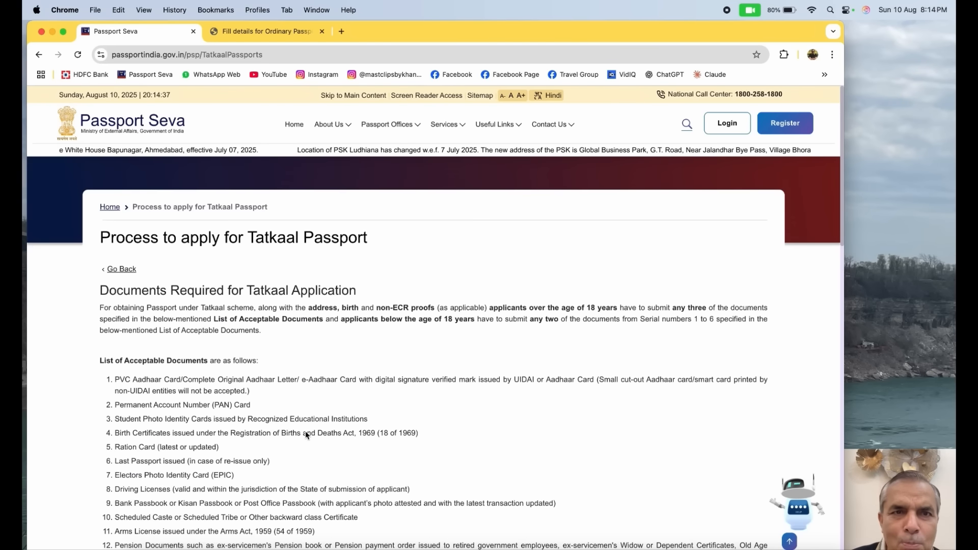
Return to the application form, select Tatkaal as the type of application, and save the passport type section
click(259, 31)
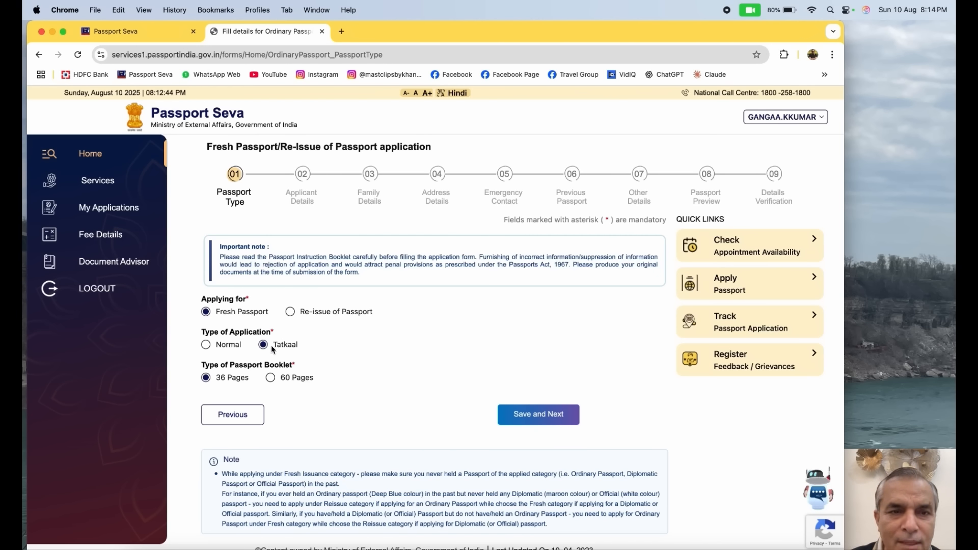
click(227, 346)
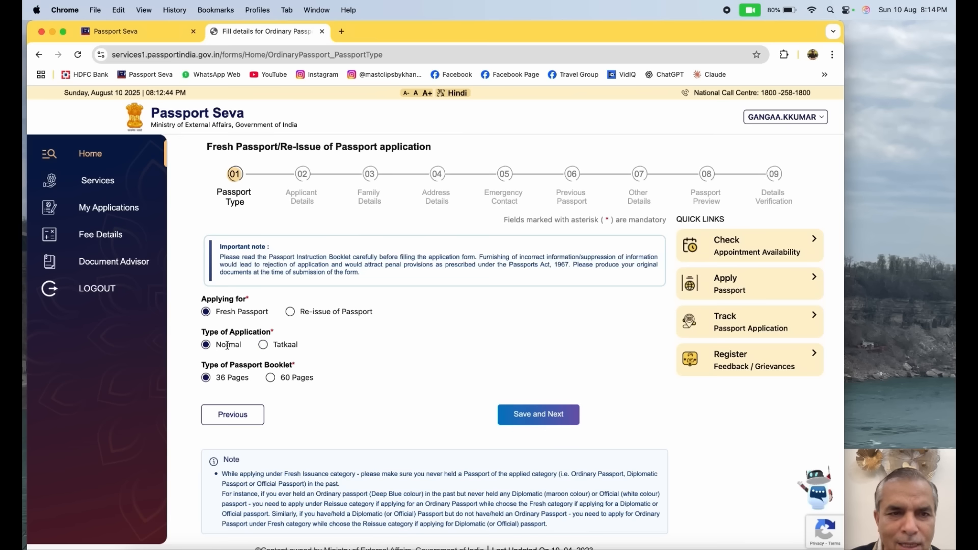
click(263, 344)
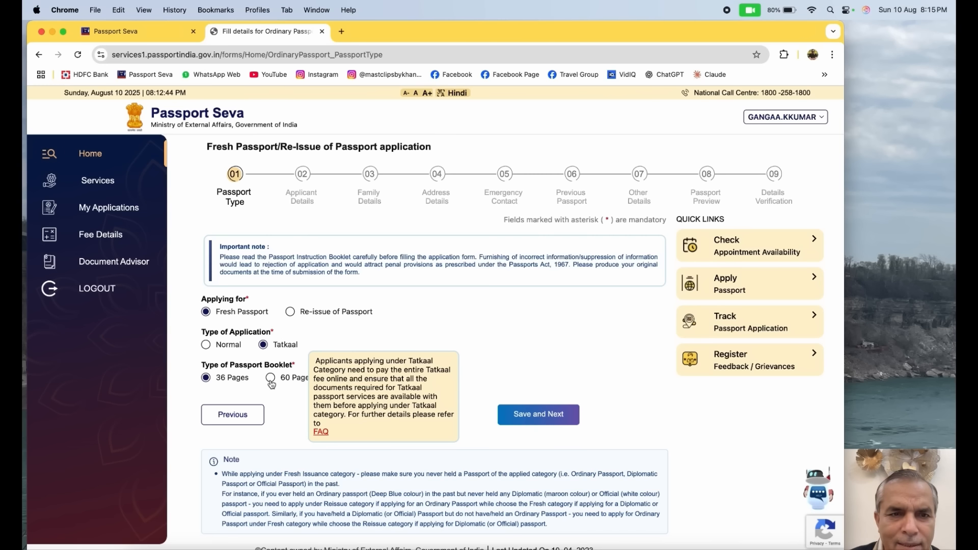
click(520, 410)
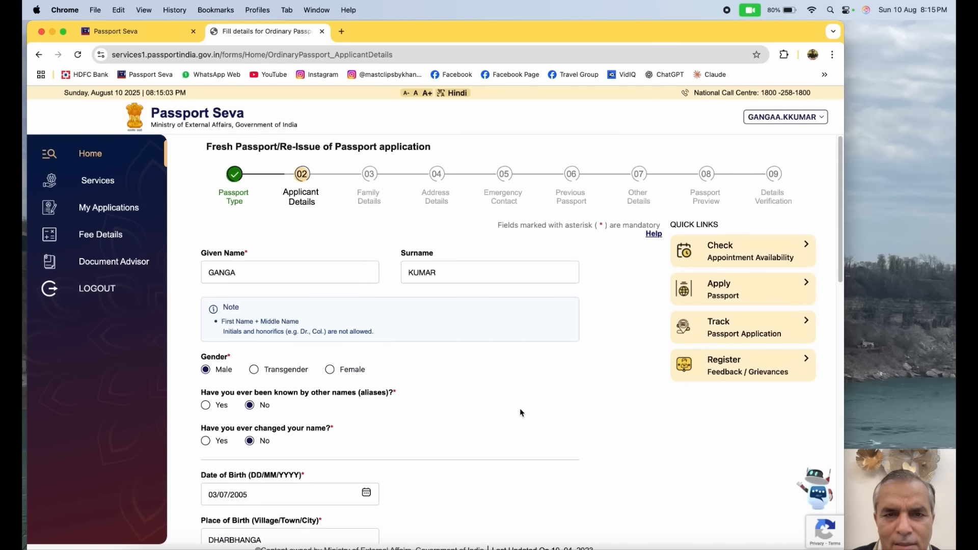
Answer Yes to the name-change question to check its previous-name fields, and set the answer back to No
scroll(519, 408, down, 3)
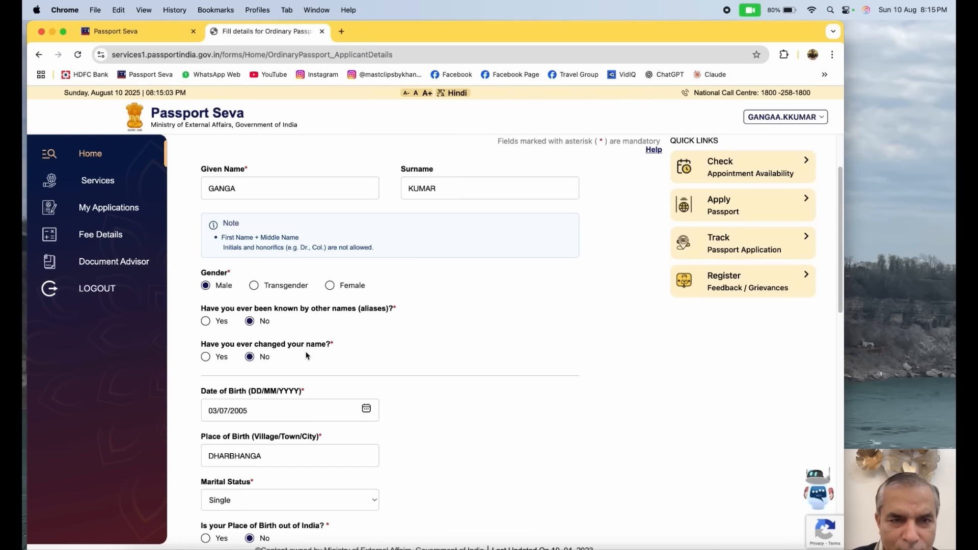
scroll(305, 352, down, 1)
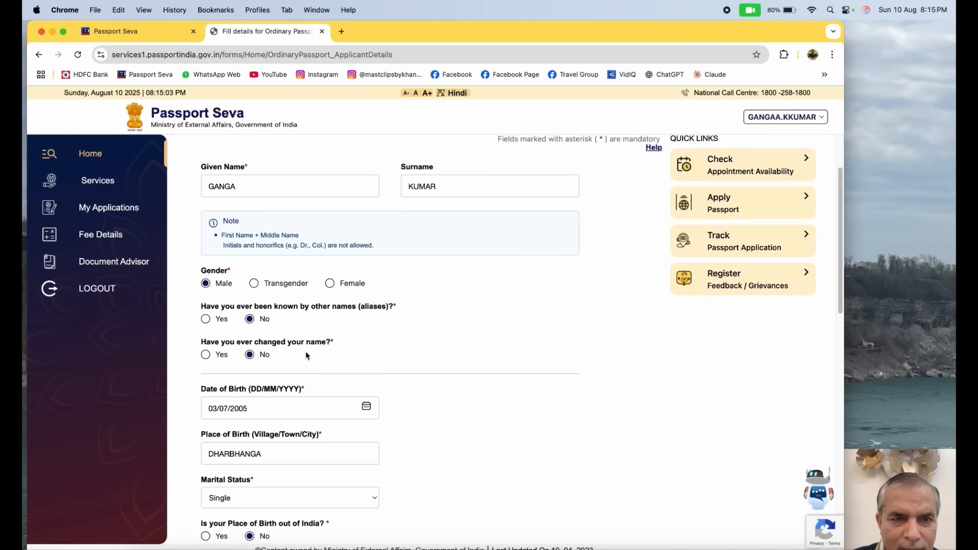
click(222, 353)
scroll(309, 337, down, 6)
scroll(305, 336, up, 8)
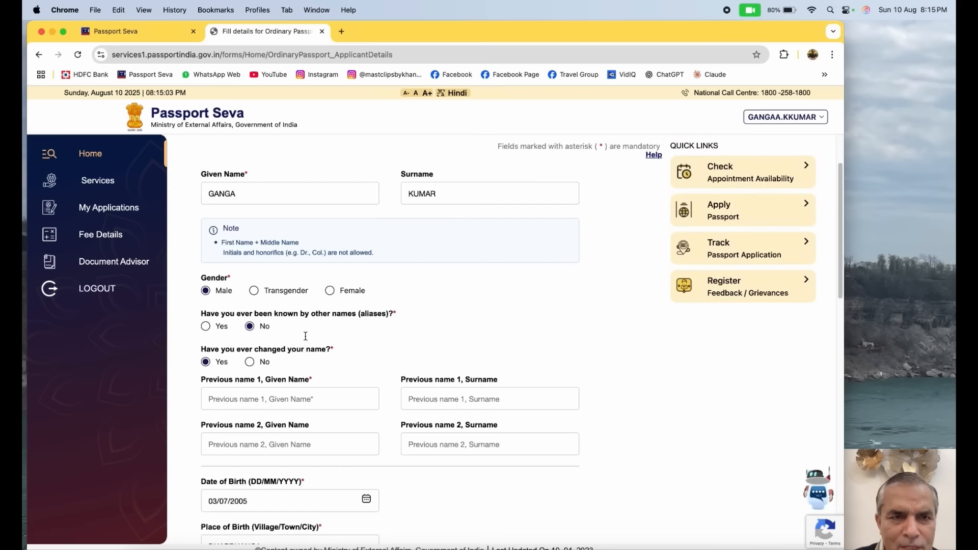
click(249, 362)
Review the birth details and the available marital status options without changing the selection
scroll(366, 331, down, 3)
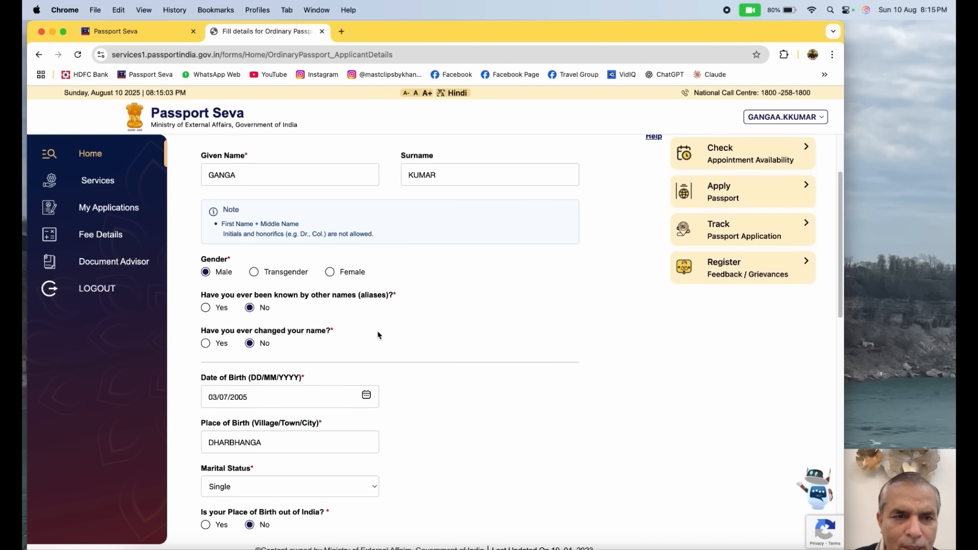
scroll(345, 338, down, 3)
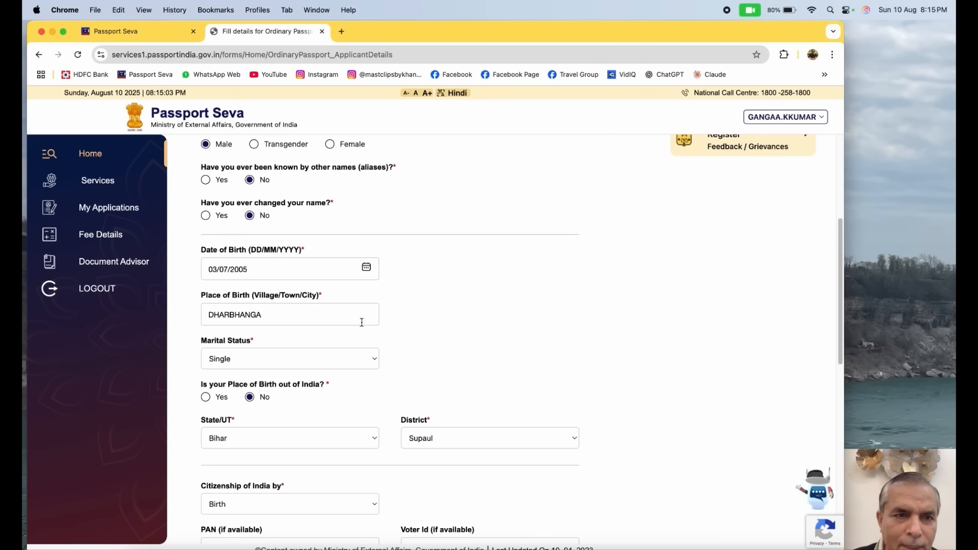
scroll(362, 322, down, 1)
click(375, 343)
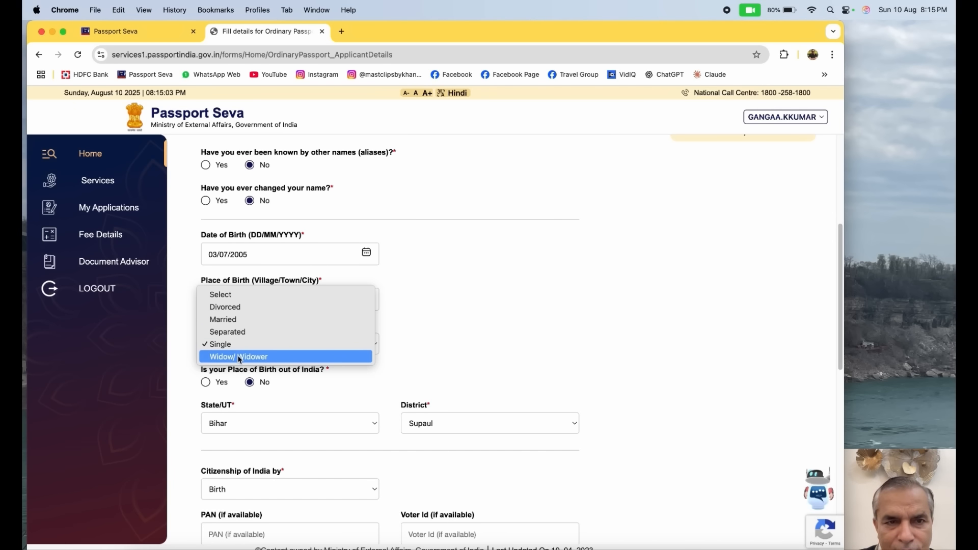
click(431, 314)
Check the citizenship options and the PAN, Voter Id, employment and education fields in the applicant details
scroll(431, 314, down, 4)
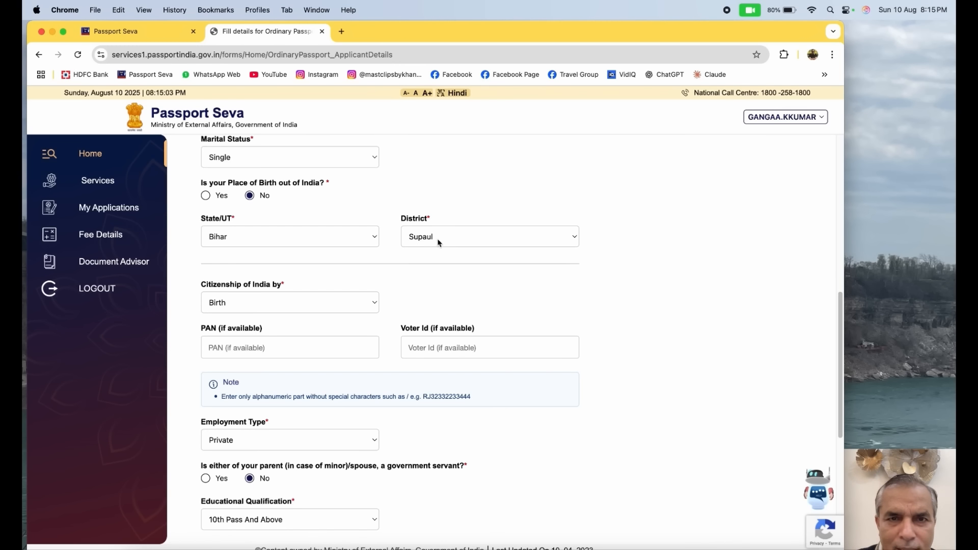
click(368, 308)
click(413, 304)
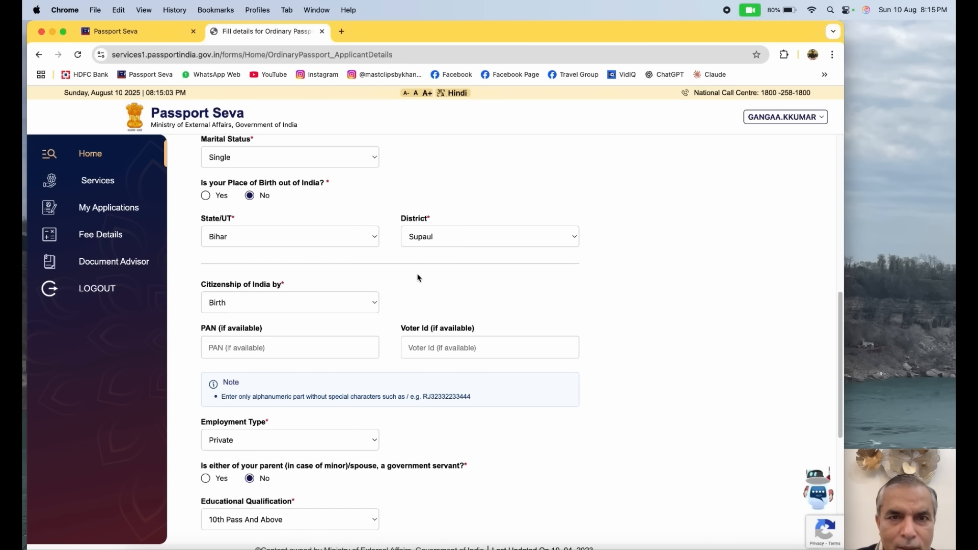
scroll(428, 293, down, 4)
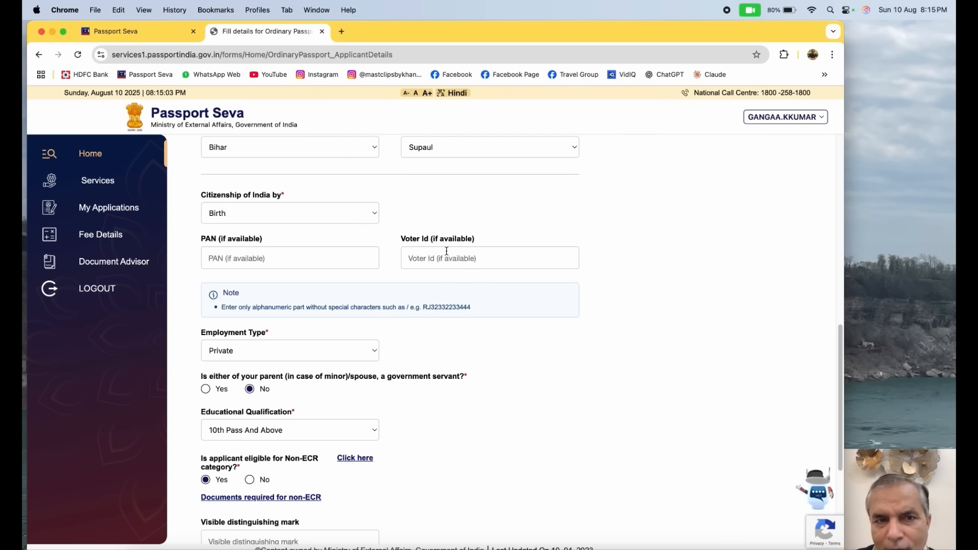
Review the available Employment Type and Educational Qualification options without changing the selections
scroll(540, 289, down, 3)
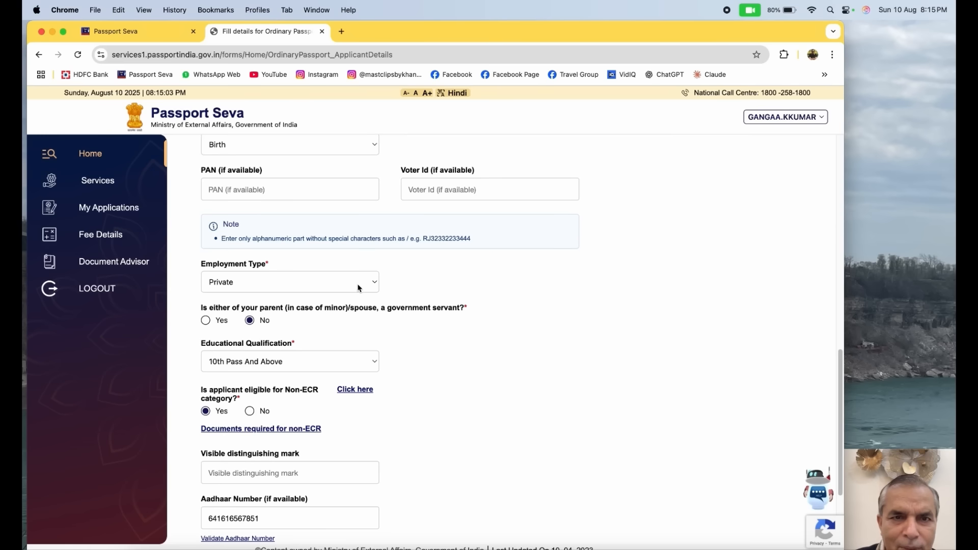
click(375, 285)
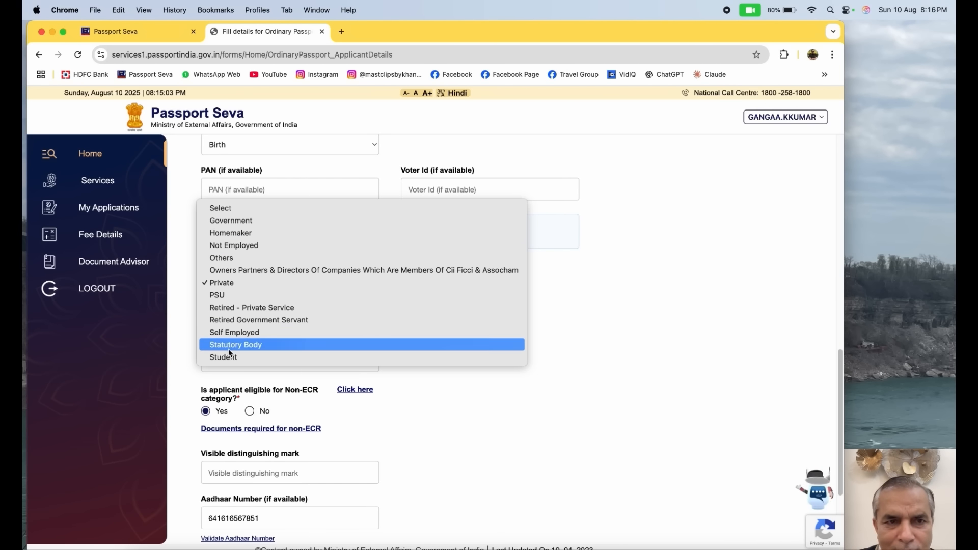
click(561, 279)
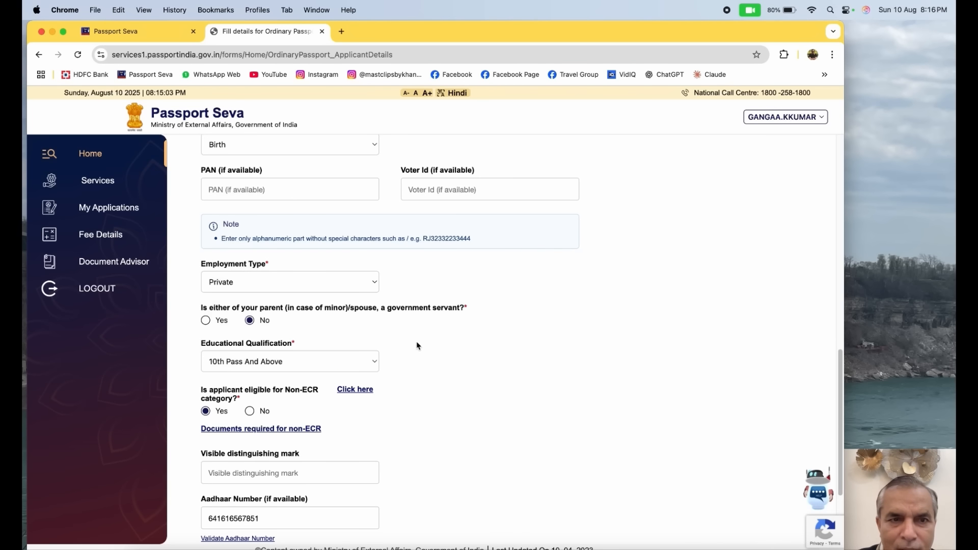
scroll(417, 346, down, 1)
scroll(417, 345, down, 1)
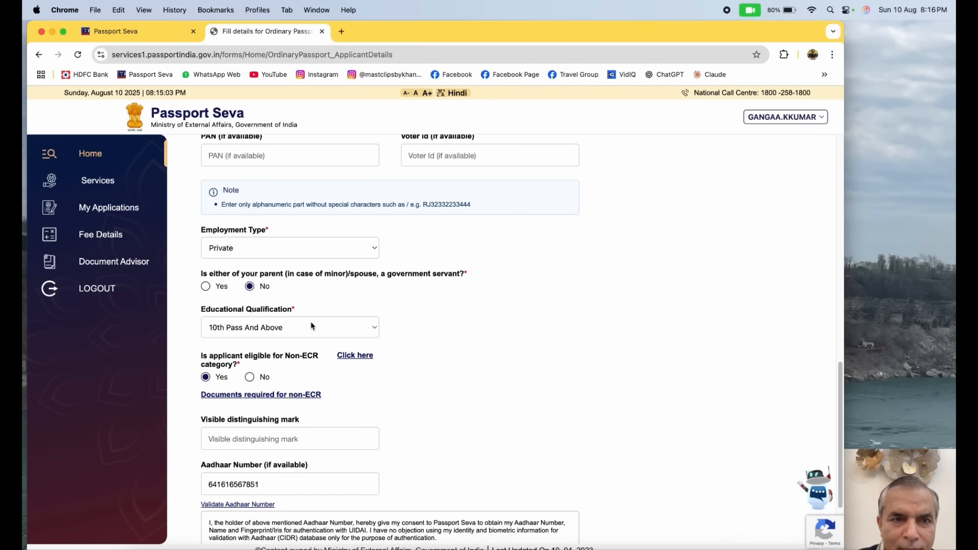
click(372, 327)
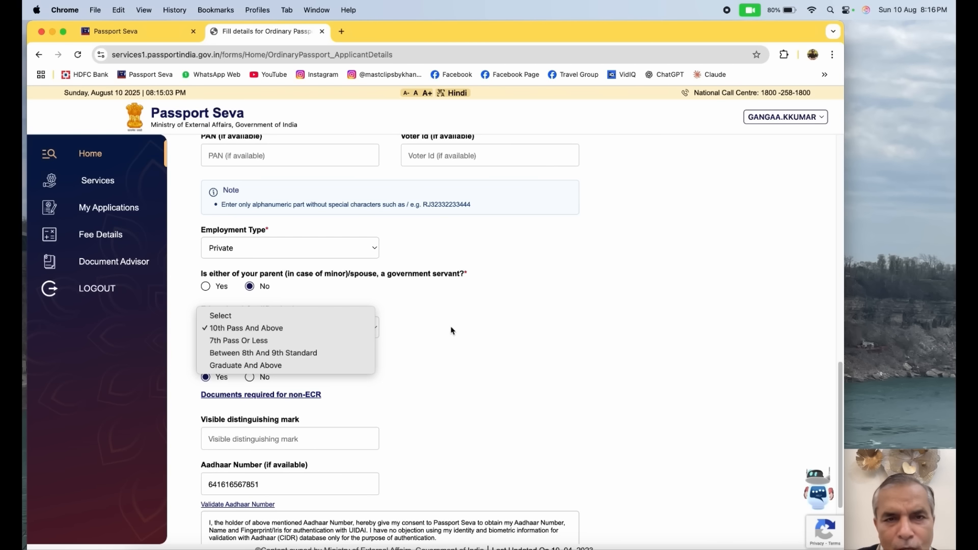
click(507, 342)
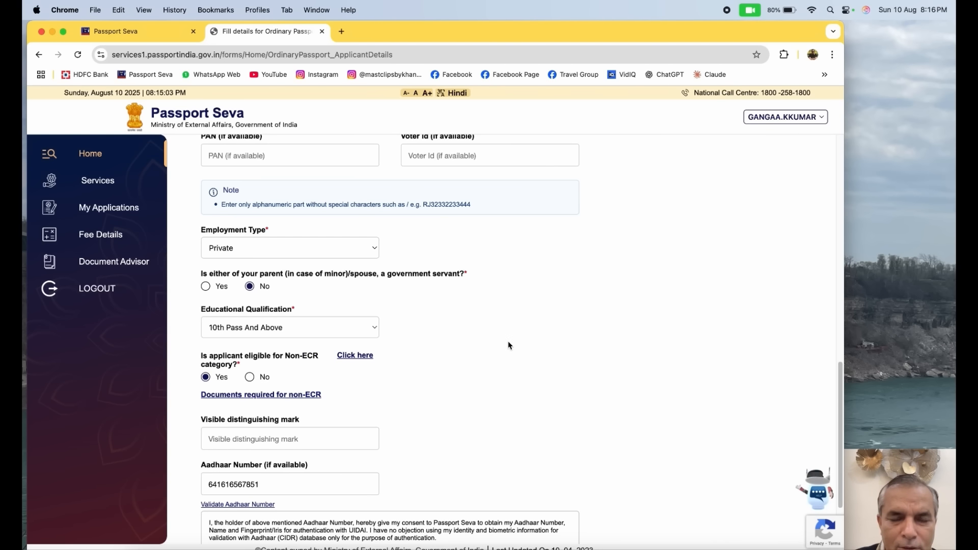
Open the list of categories eligible for Non-ECR status, read it and close it
scroll(509, 346, down, 2)
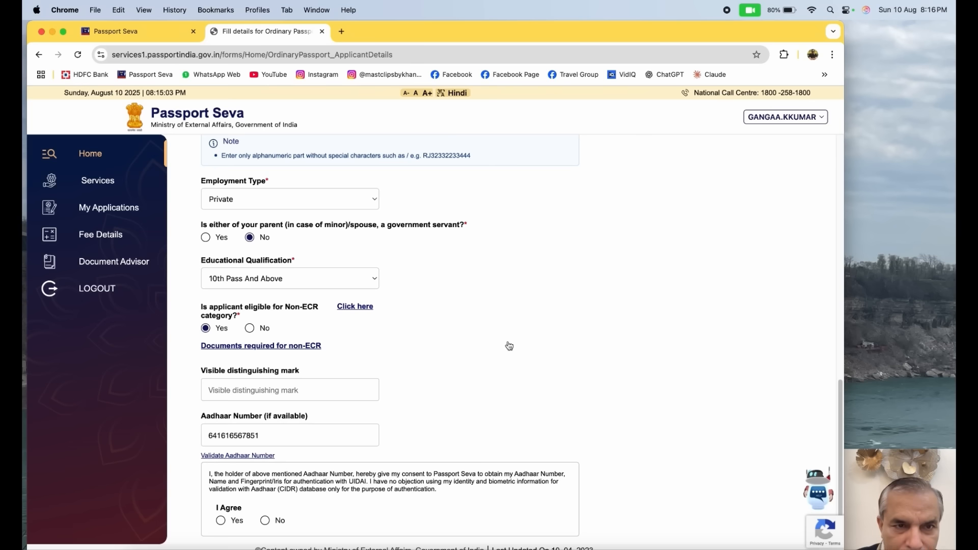
click(352, 307)
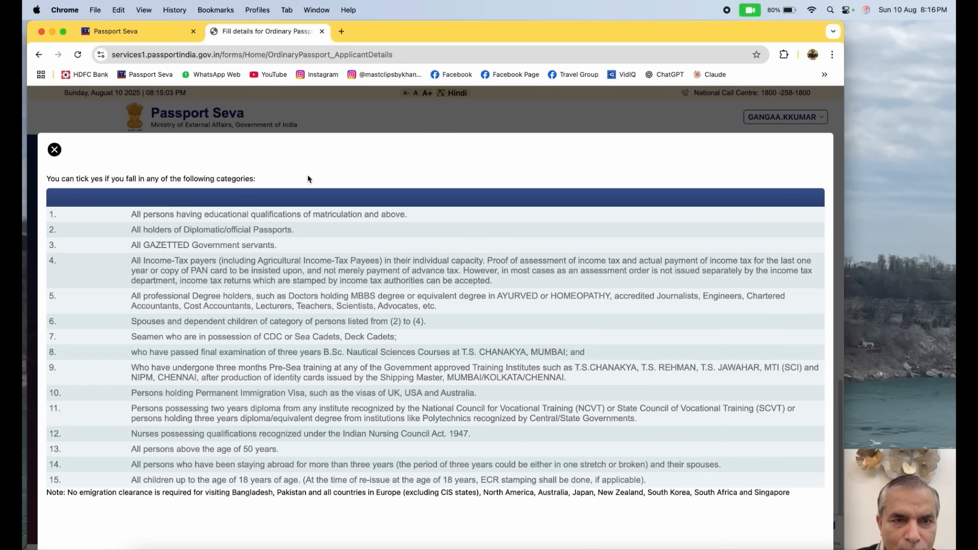
click(54, 150)
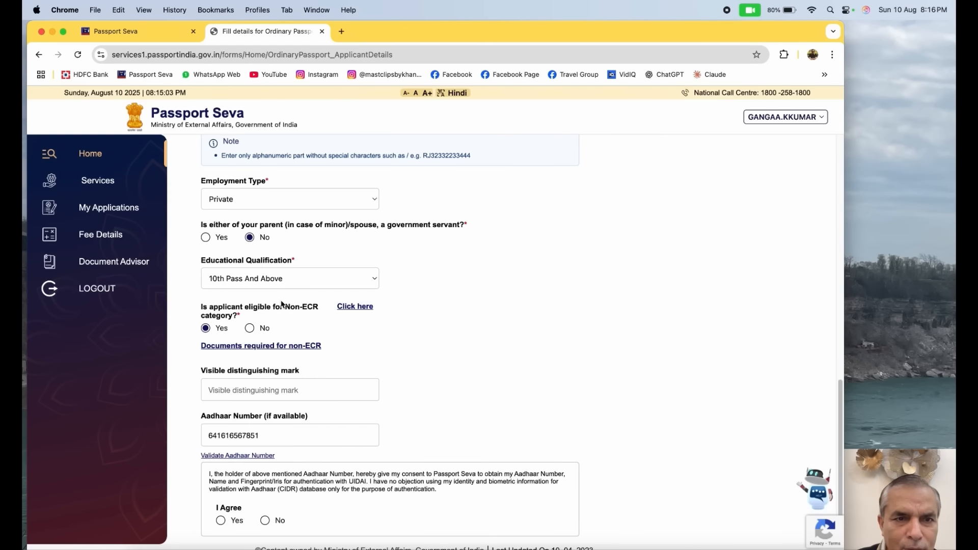
Answer Yes to the Aadhaar authentication consent and save the applicant details section
scroll(304, 344, down, 2)
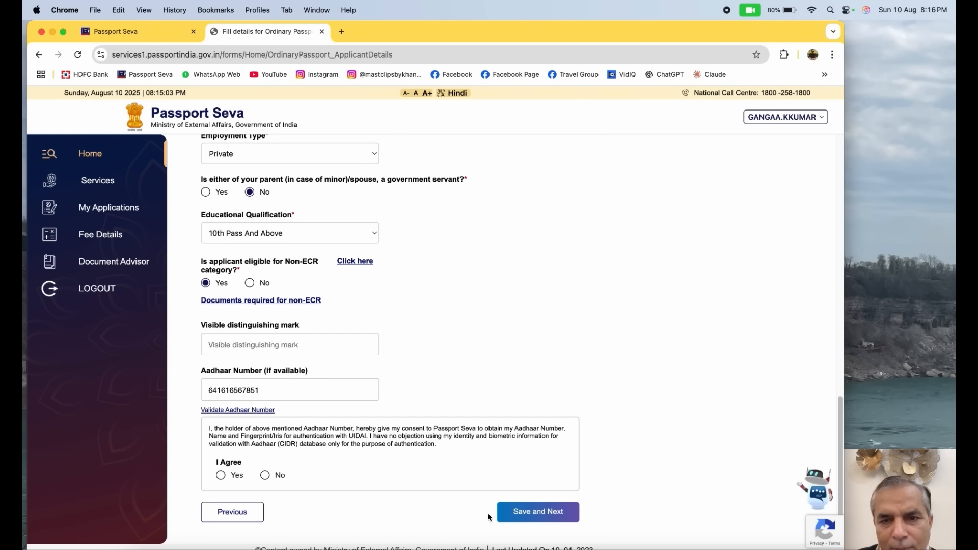
click(536, 517)
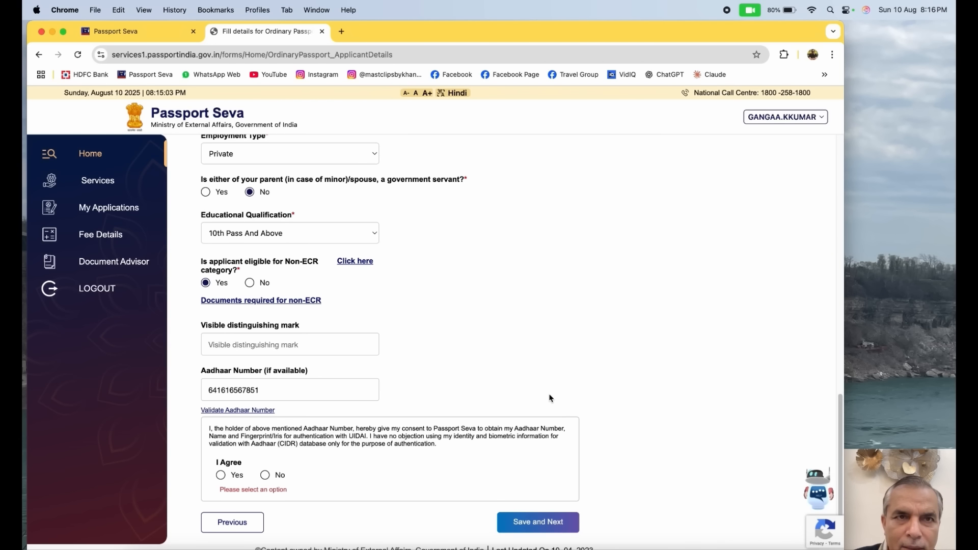
click(531, 529)
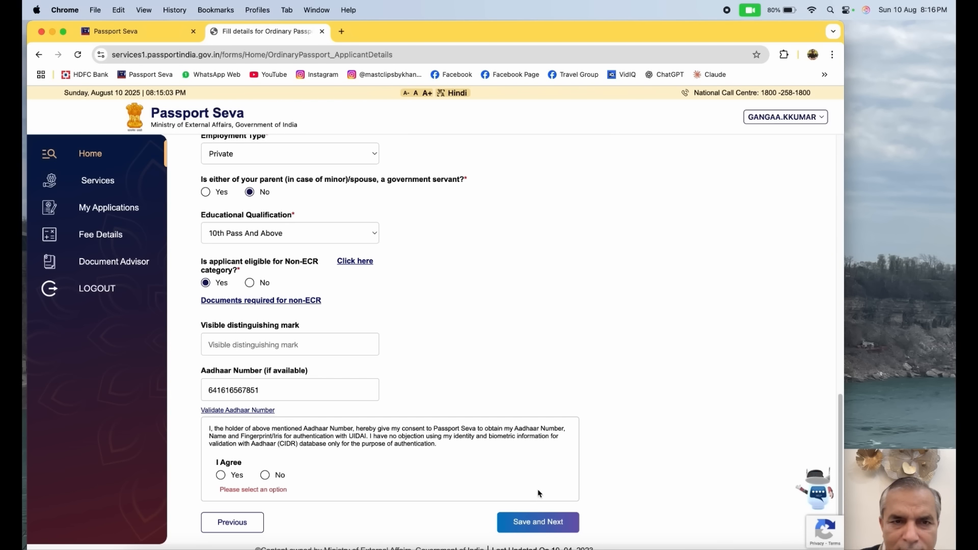
scroll(541, 467, up, 7)
scroll(550, 446, down, 7)
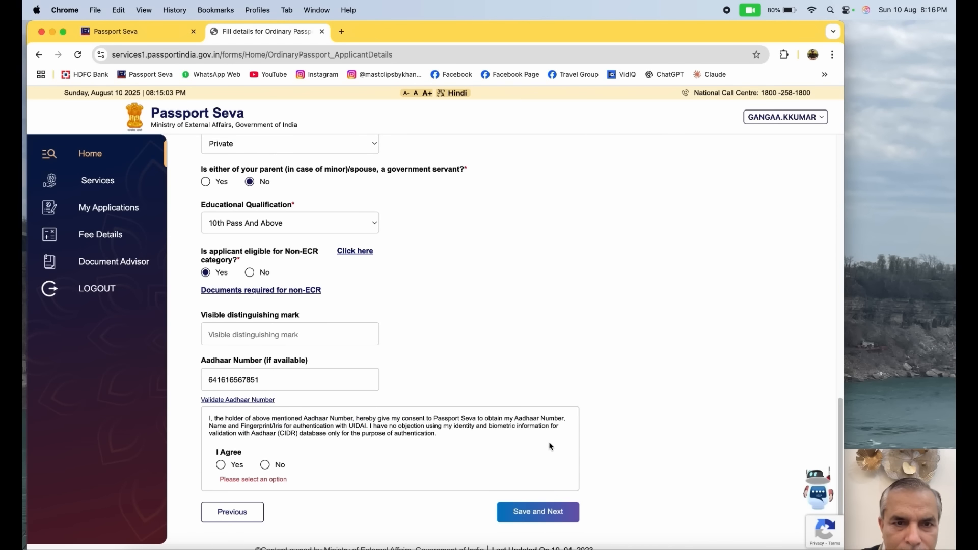
click(220, 465)
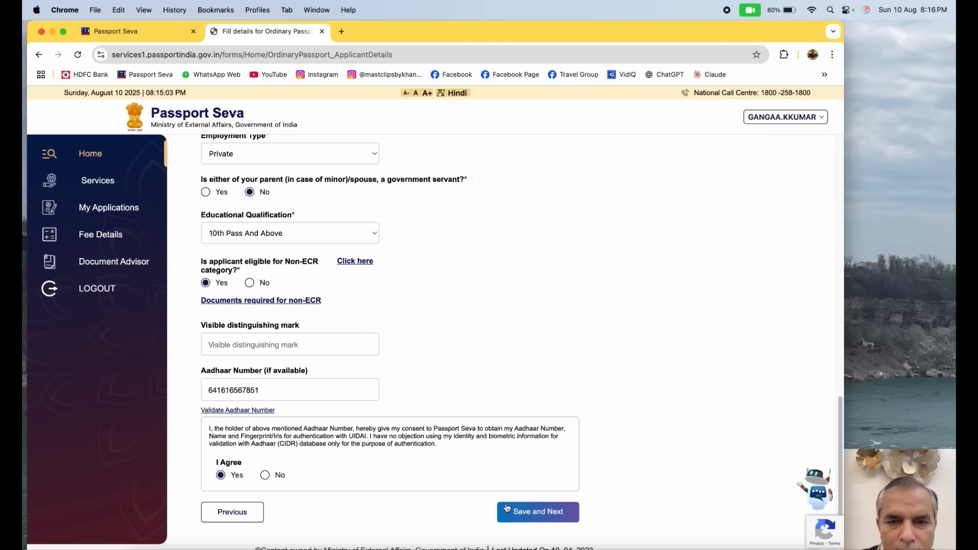
click(521, 512)
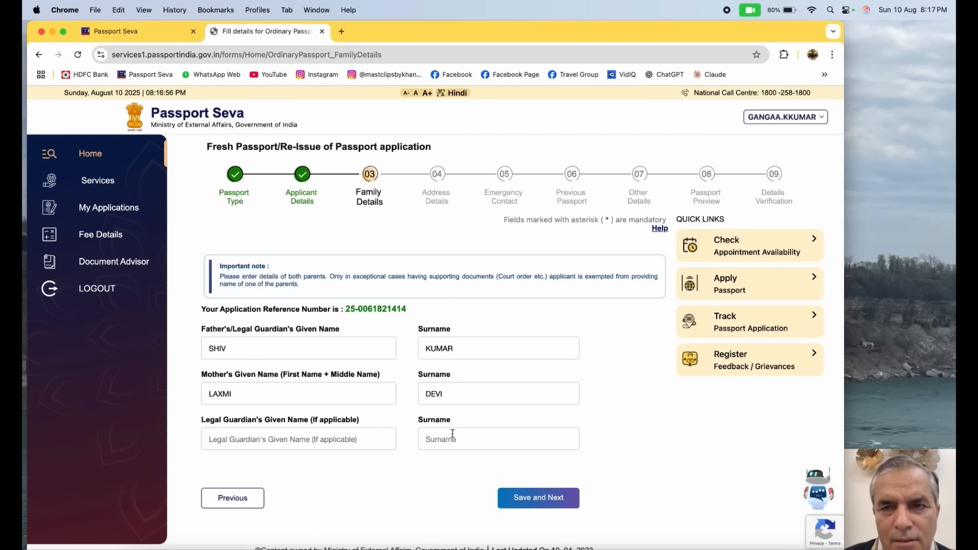
Save the family details section with the prefilled parents' names and continue to the address details
click(538, 496)
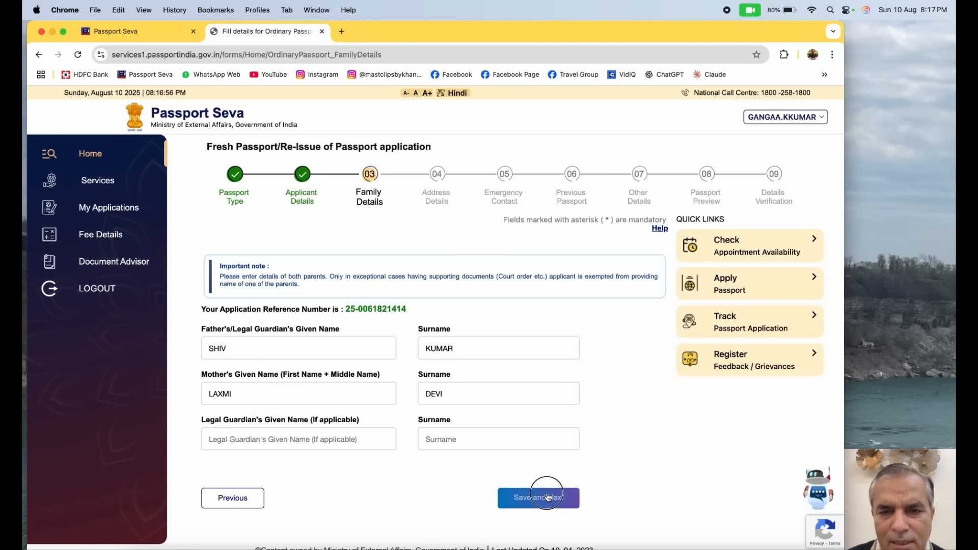
scroll(476, 341, down, 3)
scroll(476, 341, up, 1)
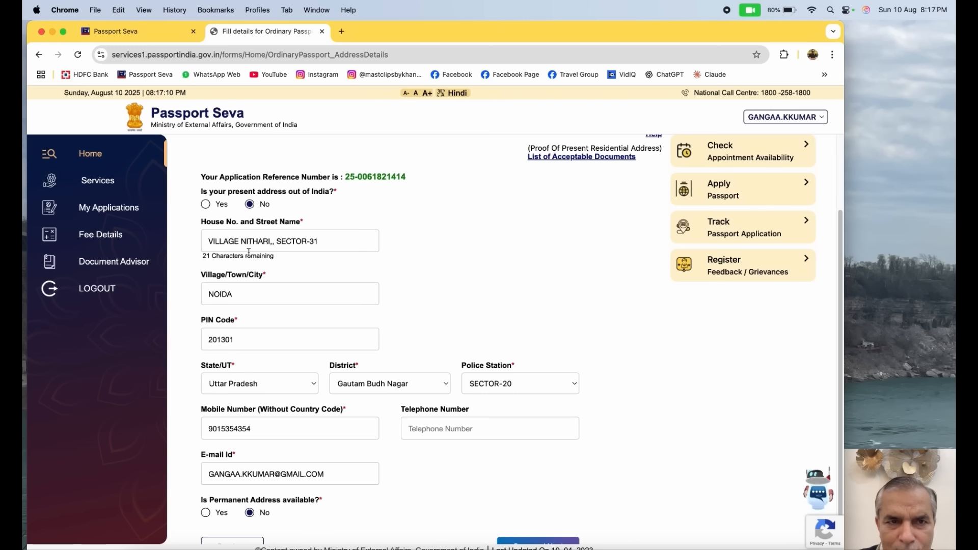
Check the present address's PIN Code, State/UT and Police Station options without changing them
click(243, 339)
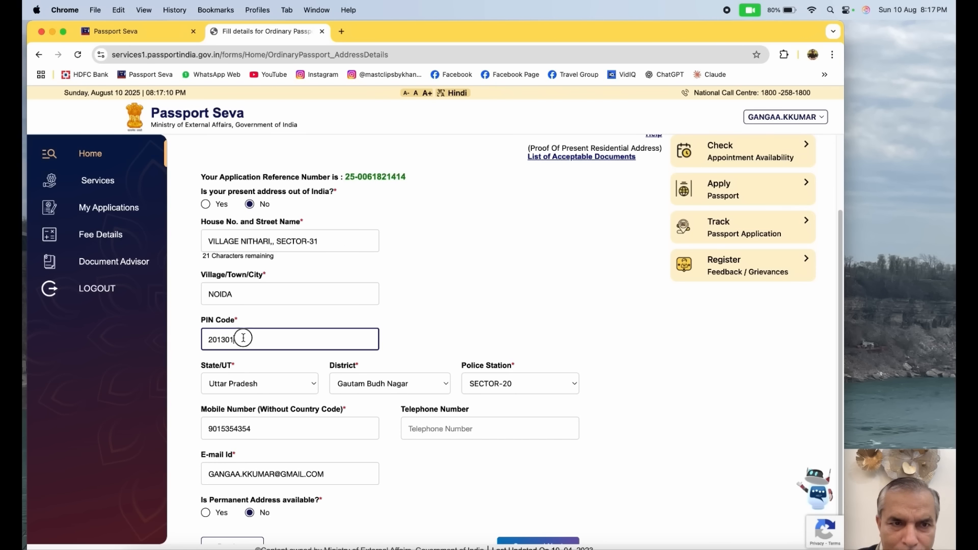
click(266, 384)
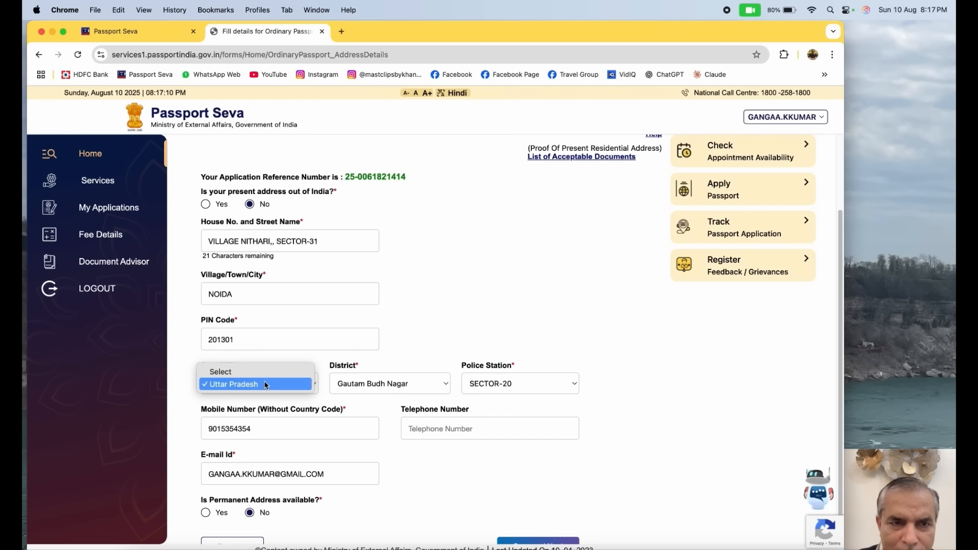
click(266, 385)
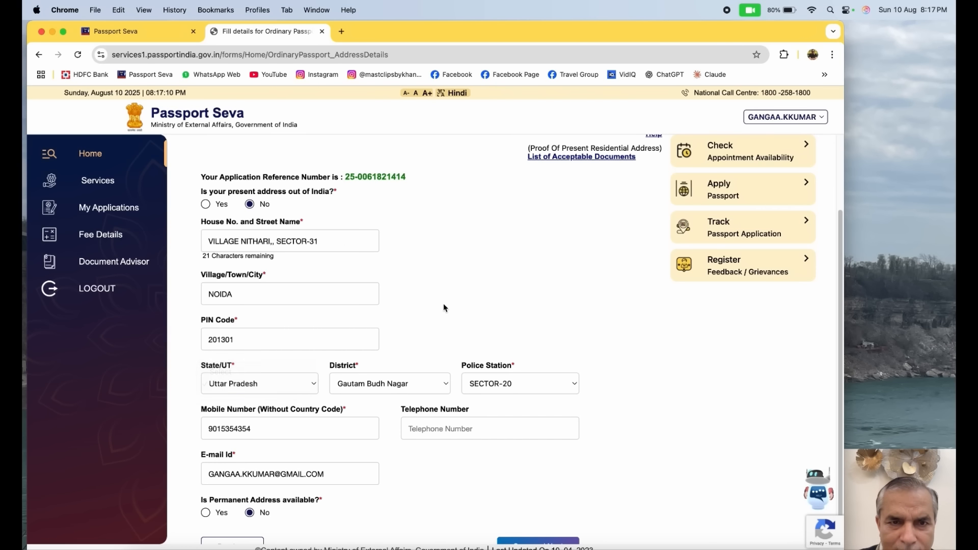
click(520, 385)
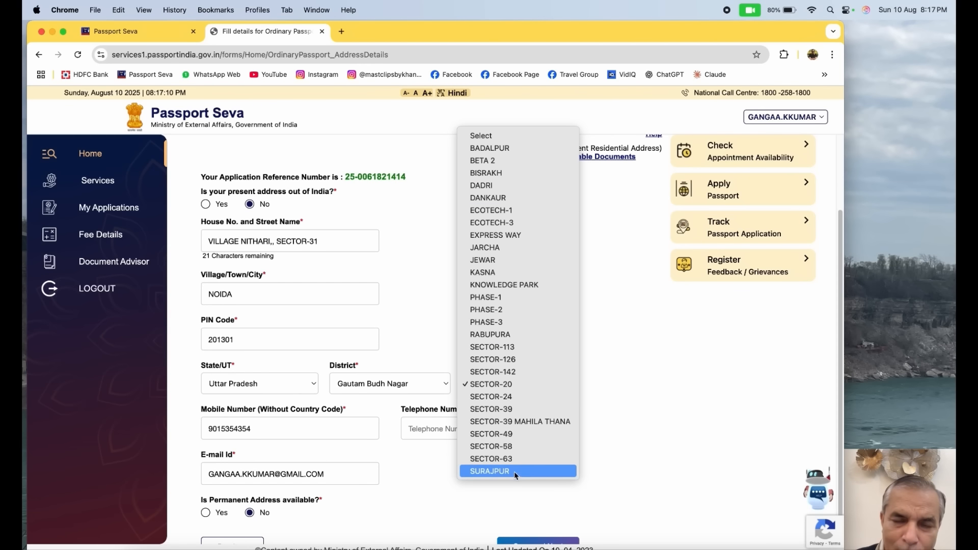
click(645, 380)
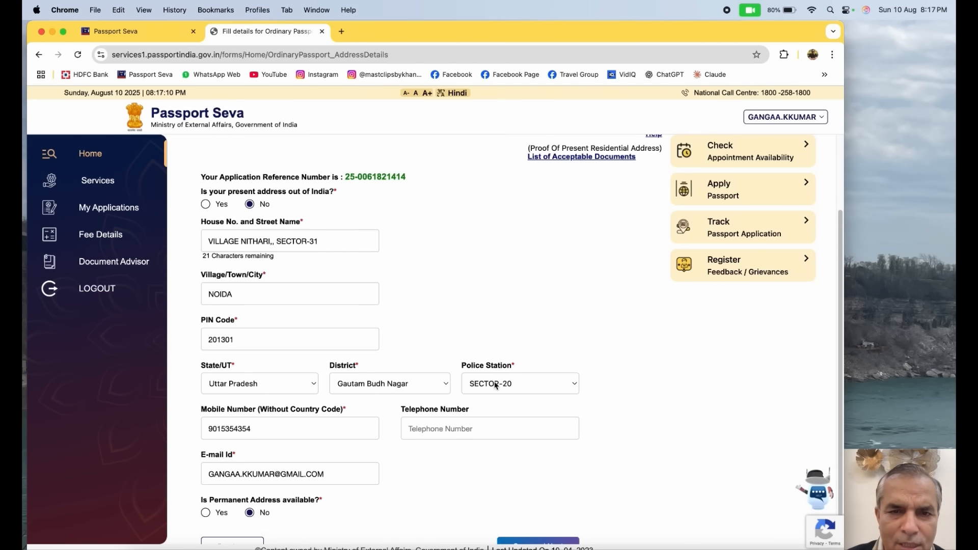
Save the address details section, leaving the permanent address question answered No
scroll(550, 376, down, 1)
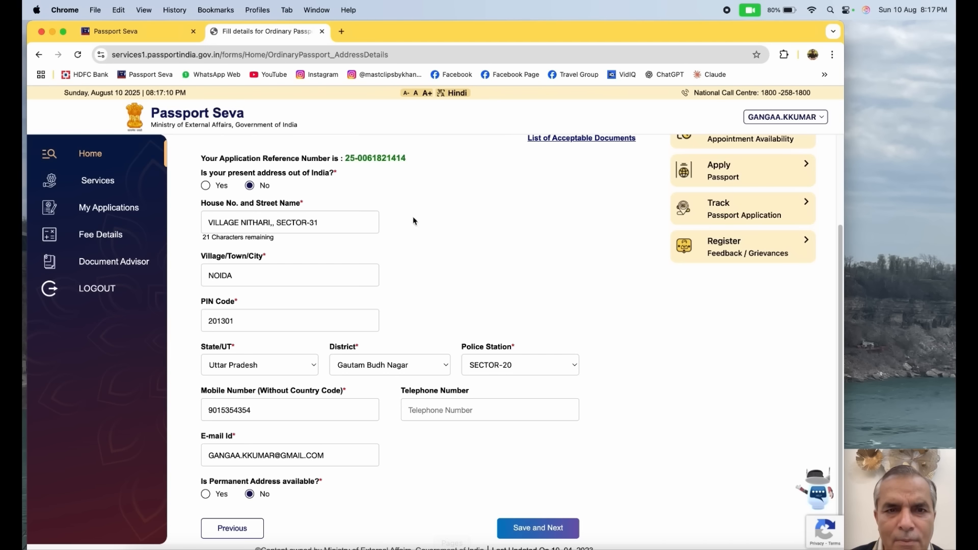
click(512, 535)
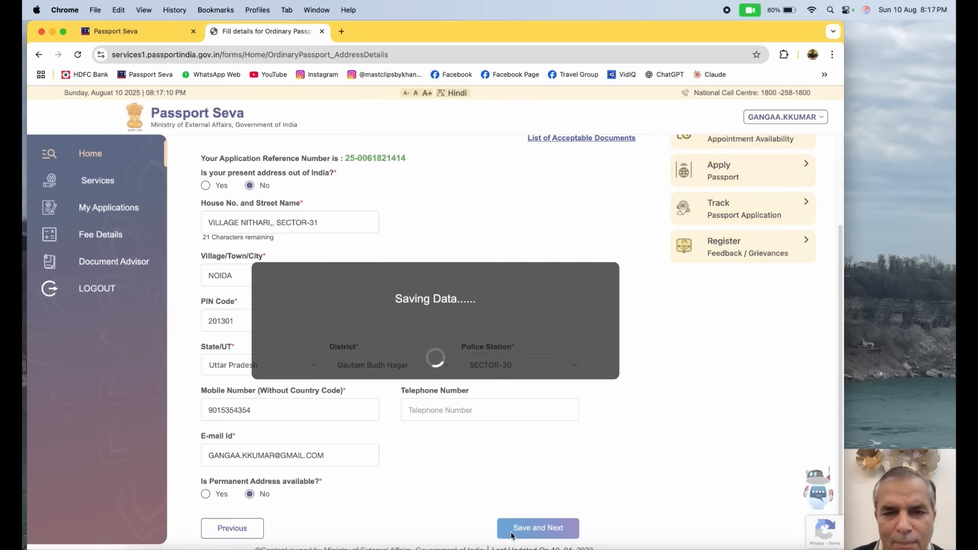
click(524, 176)
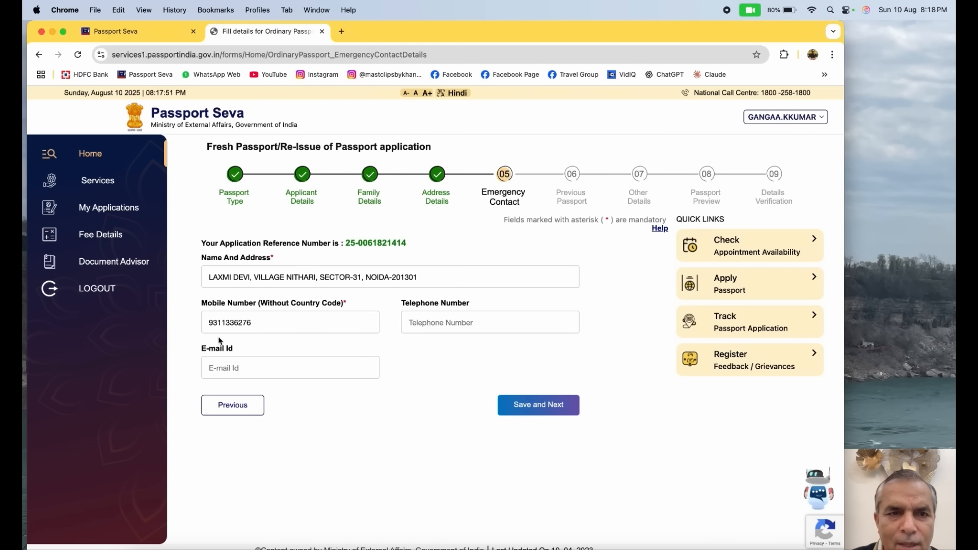
Save the prefilled emergency contact section and the previous passport section with its existing answers
click(532, 410)
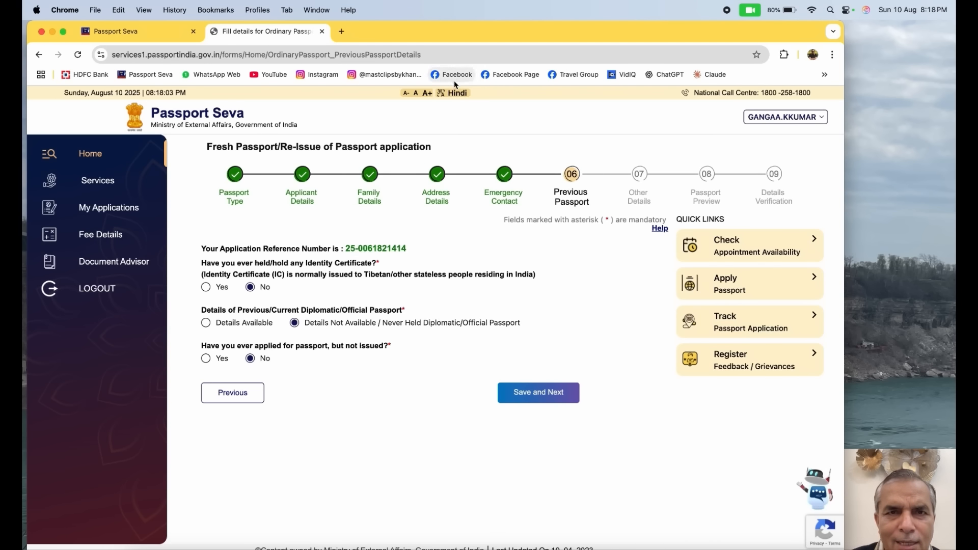
click(538, 392)
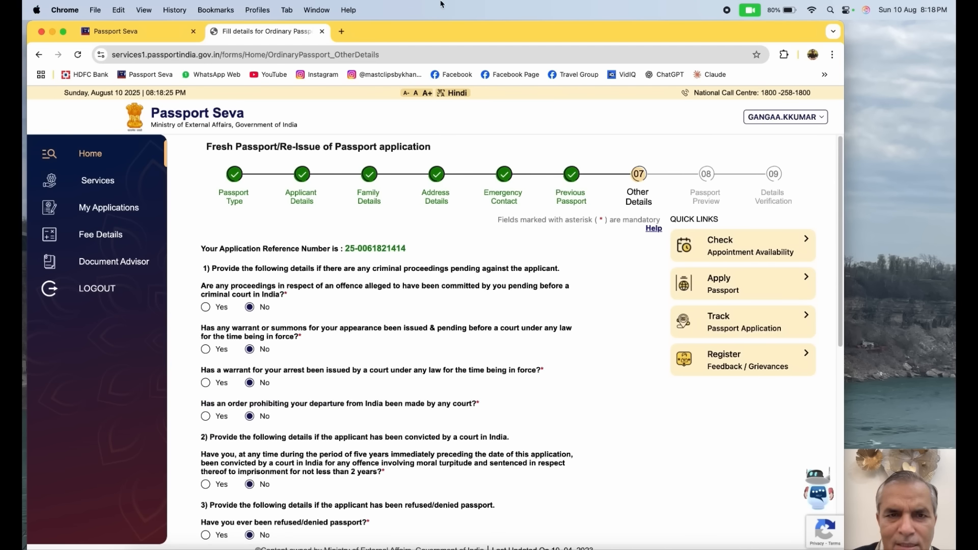
Review the criminal, refusal, citizenship and emergency certificate questions, keep every answer at No, and save the other details section
scroll(498, 175, down, 4)
scroll(498, 174, up, 2)
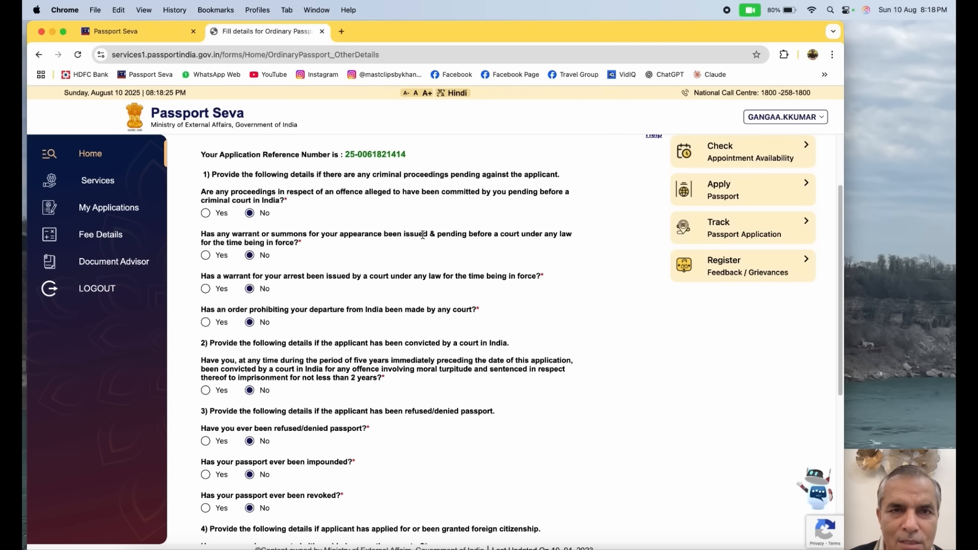
scroll(423, 235, down, 1)
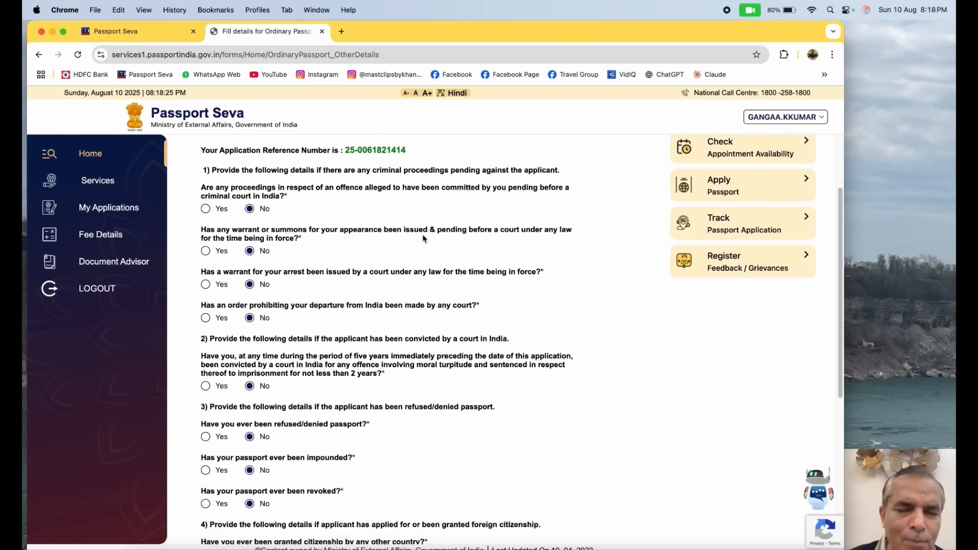
scroll(484, 264, down, 1)
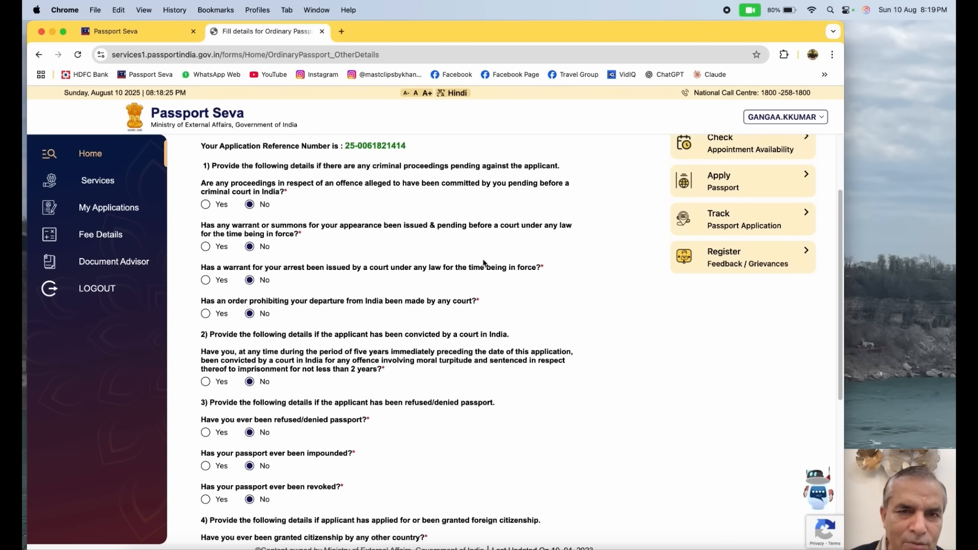
scroll(484, 263, down, 3)
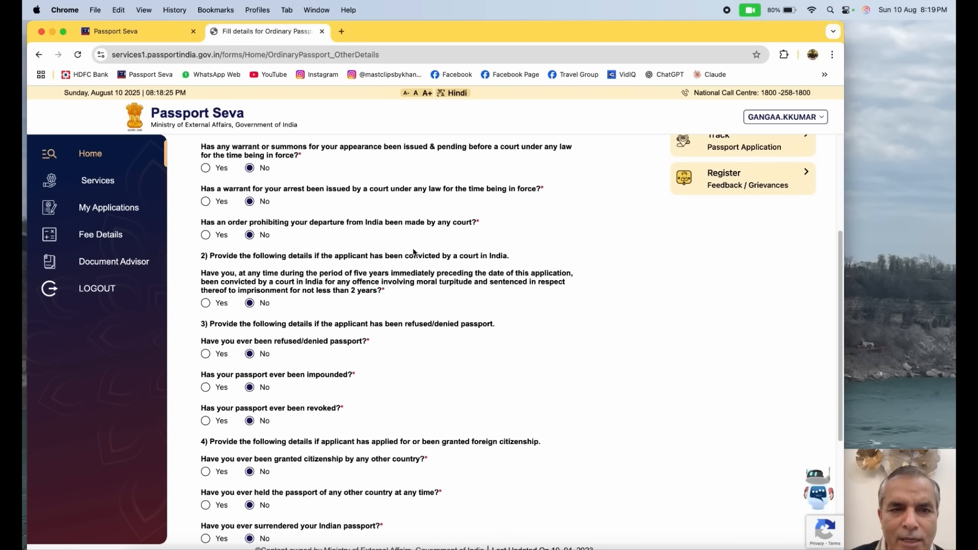
scroll(410, 269, down, 7)
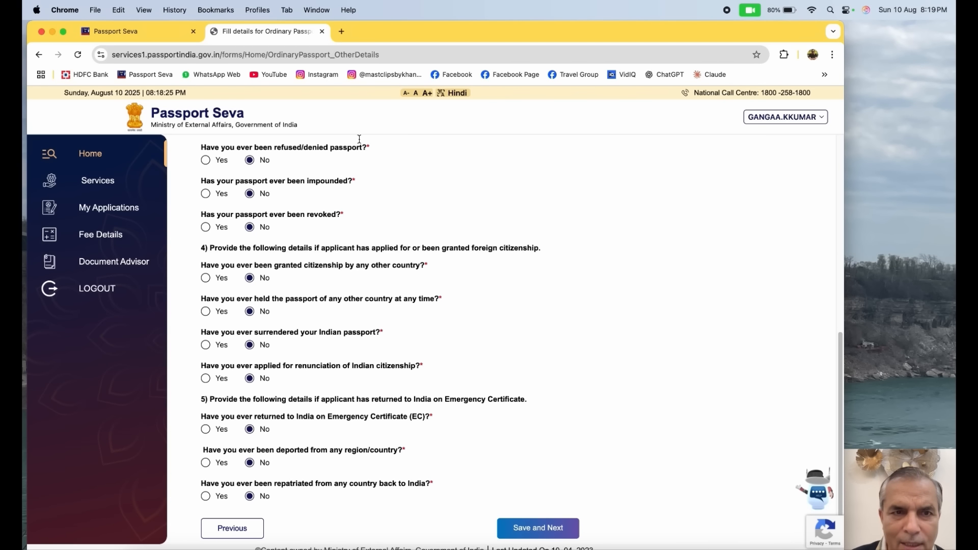
click(541, 529)
Review the passport preview, agree that the information and particulars are true and correct, and save the section
scroll(484, 325, down, 5)
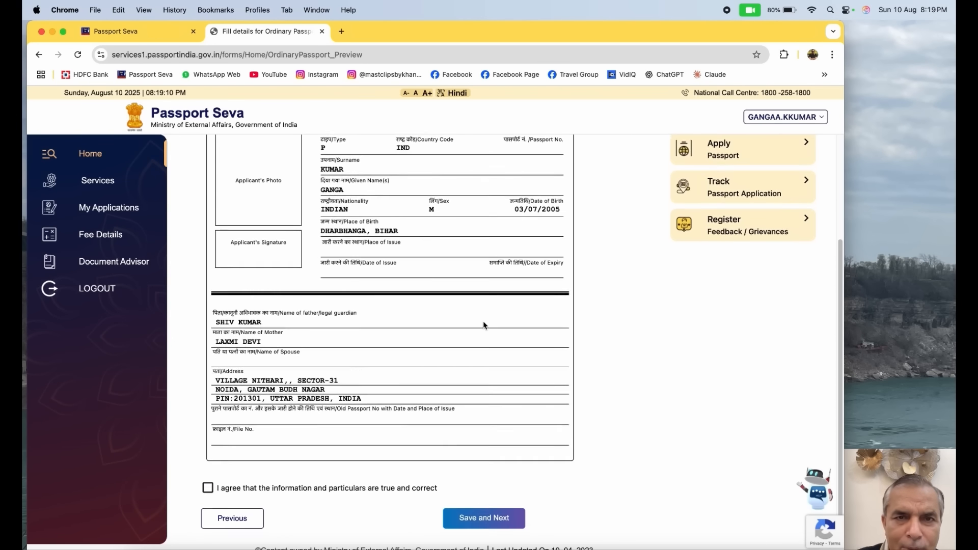
scroll(484, 325, up, 1)
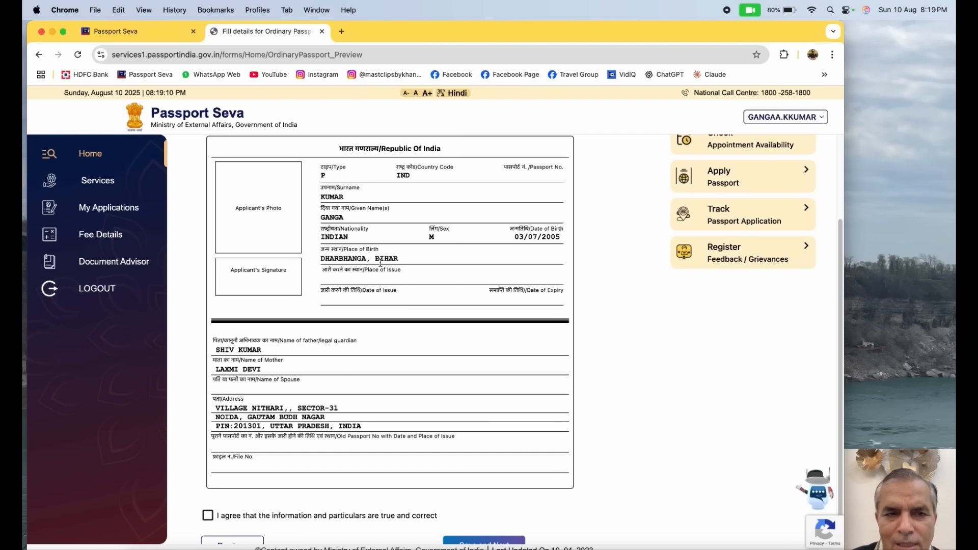
scroll(344, 486, down, 1)
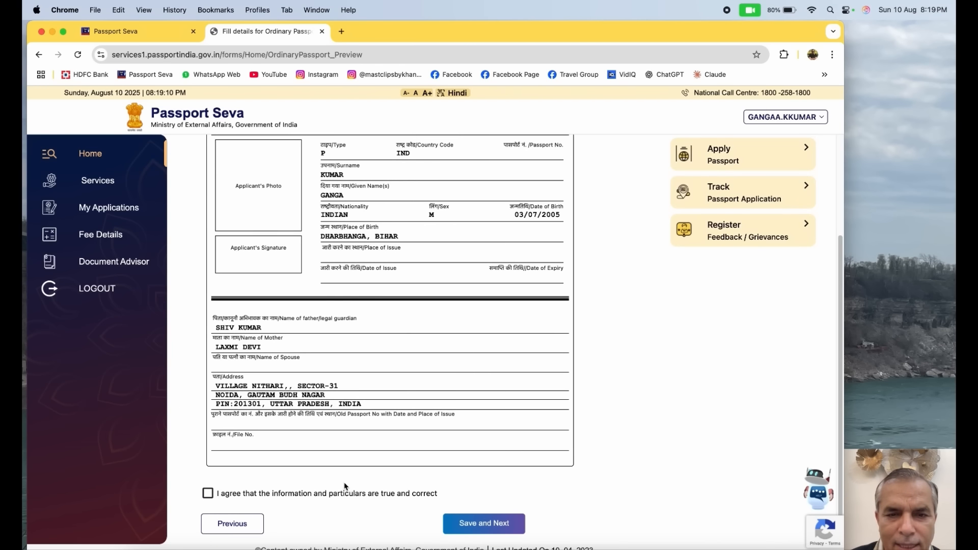
click(208, 493)
click(467, 522)
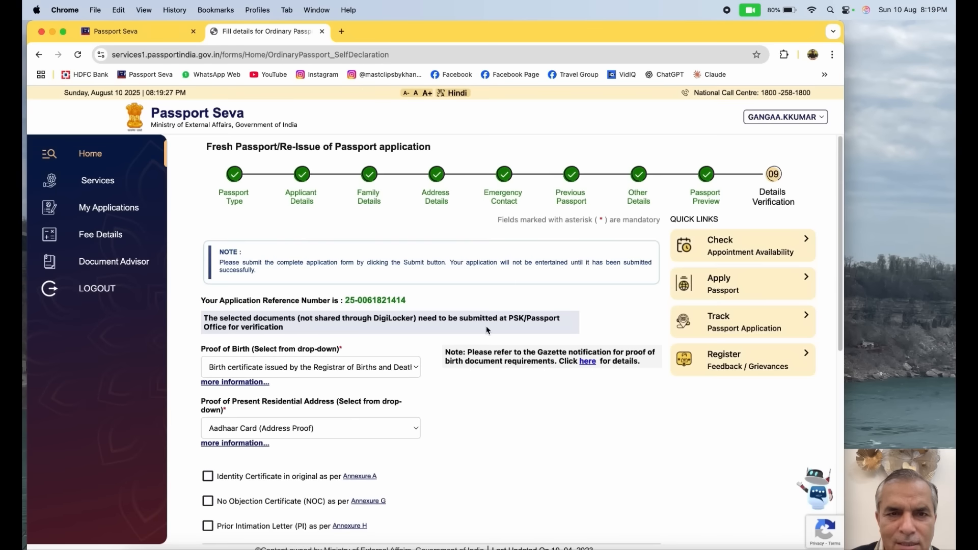
Check the Proof of Birth and Proof of Present Residential Address document options without changing either selection
scroll(486, 329, down, 5)
scroll(487, 330, up, 6)
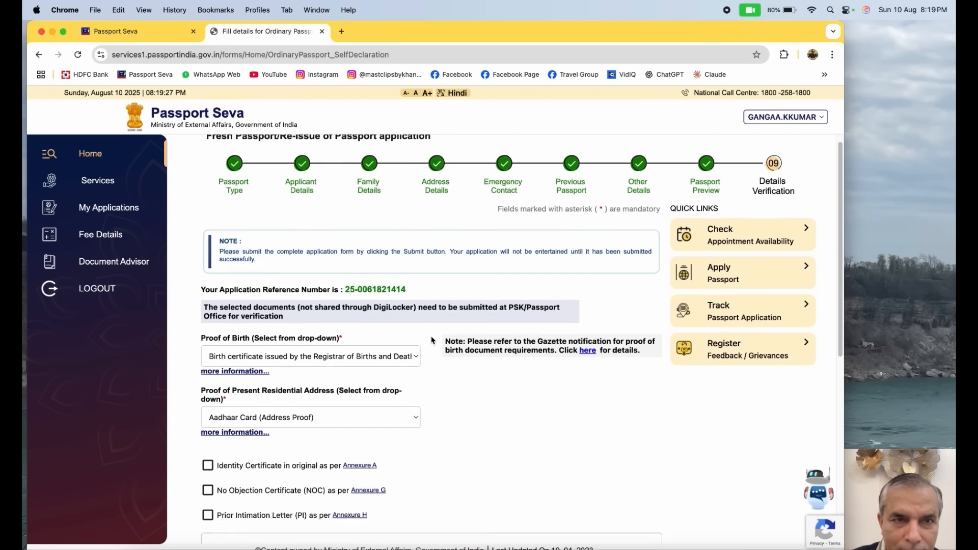
scroll(382, 358, down, 5)
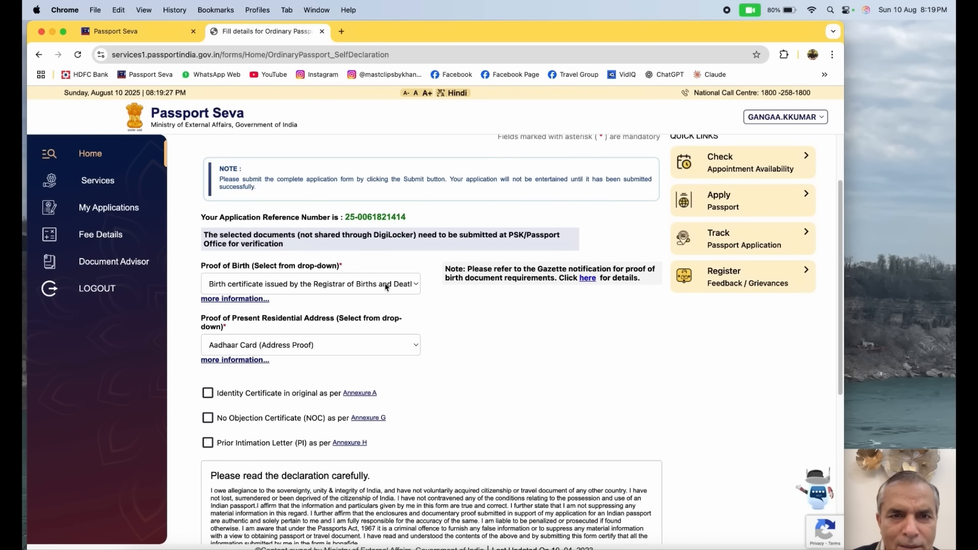
click(414, 285)
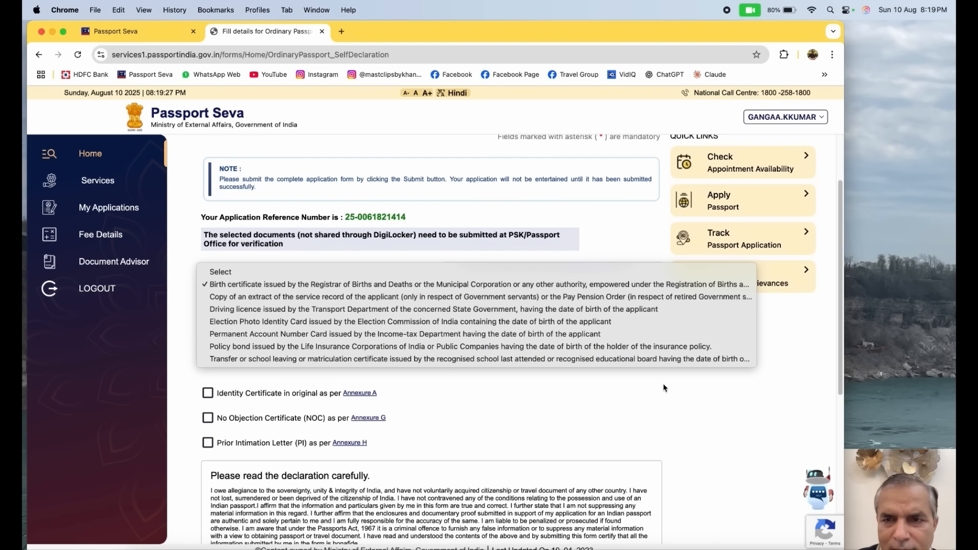
click(684, 404)
click(275, 346)
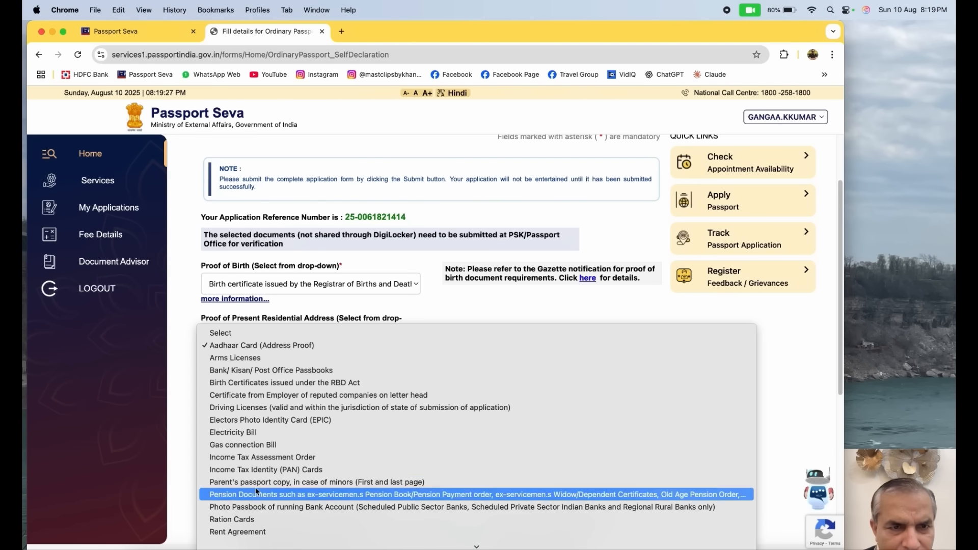
click(762, 349)
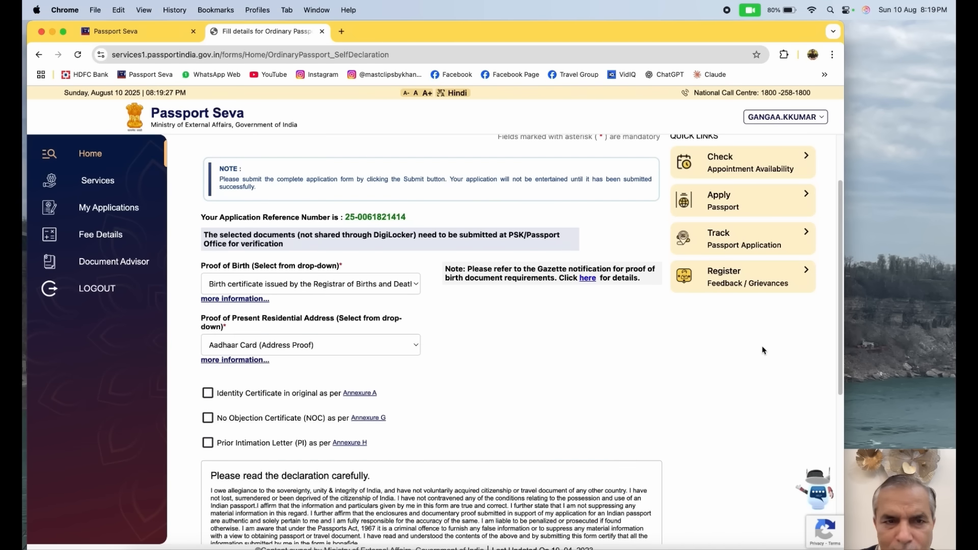
Agree to the self declaration and save the details verification section of the application
scroll(566, 352, down, 4)
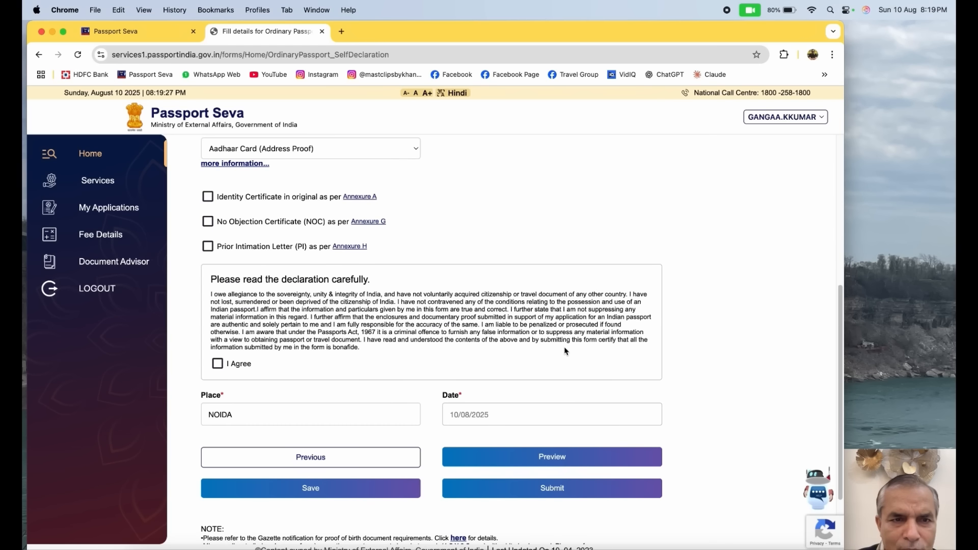
click(217, 363)
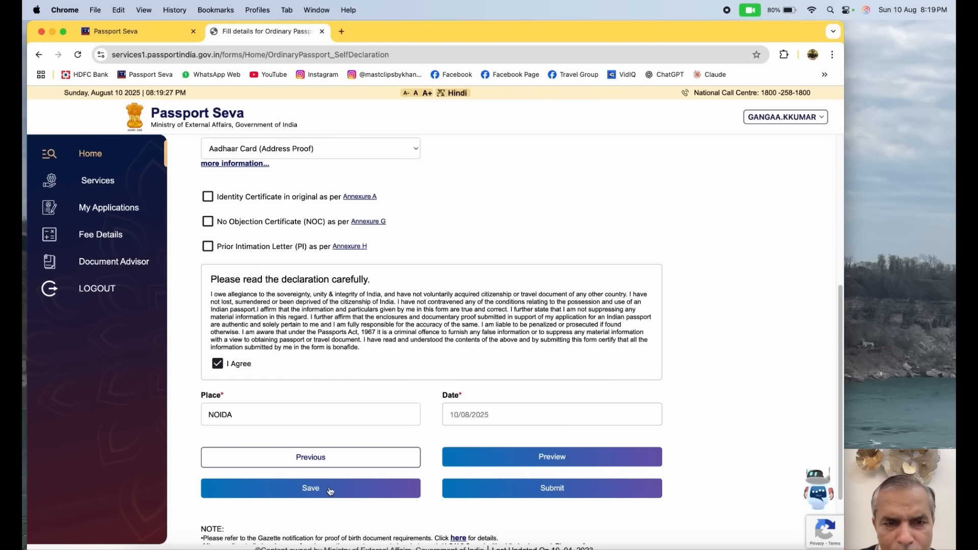
click(312, 488)
click(532, 157)
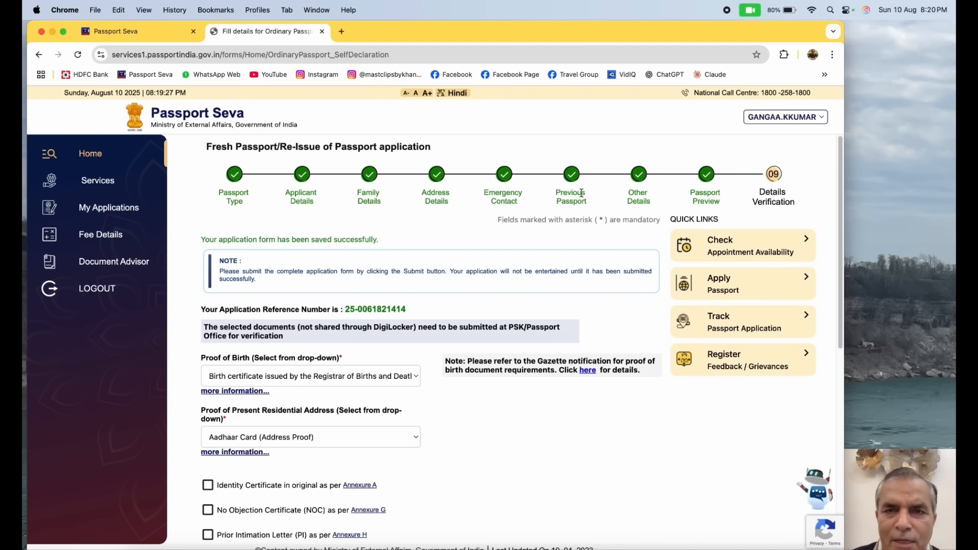
Preview the complete passport application form and review its service, applicant, family, address, enclosure and declaration details
scroll(597, 273, down, 5)
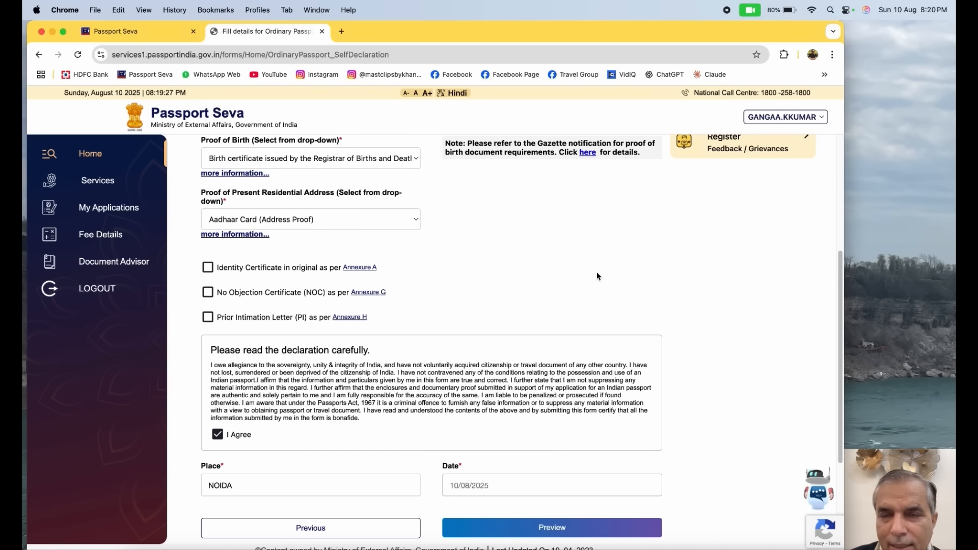
scroll(597, 276, down, 3)
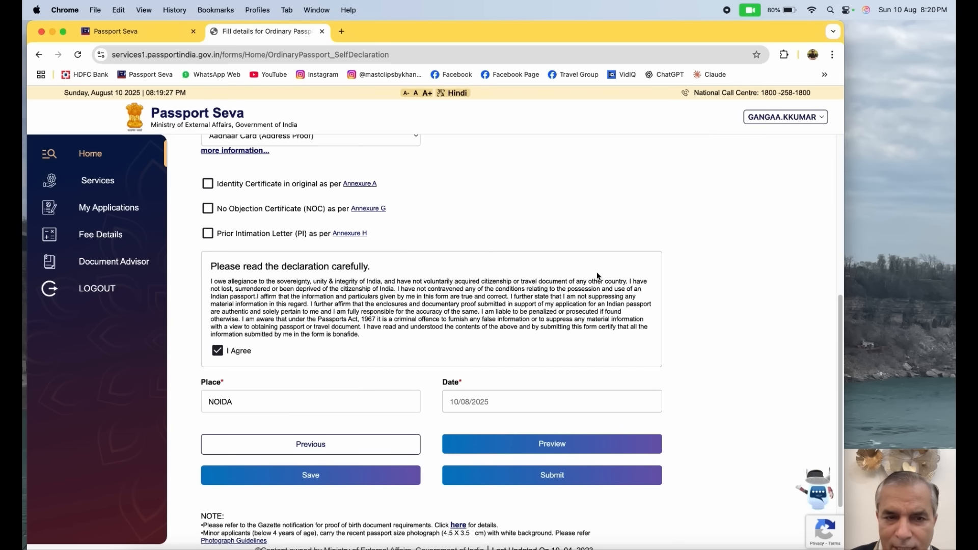
click(547, 444)
scroll(528, 327, down, 7)
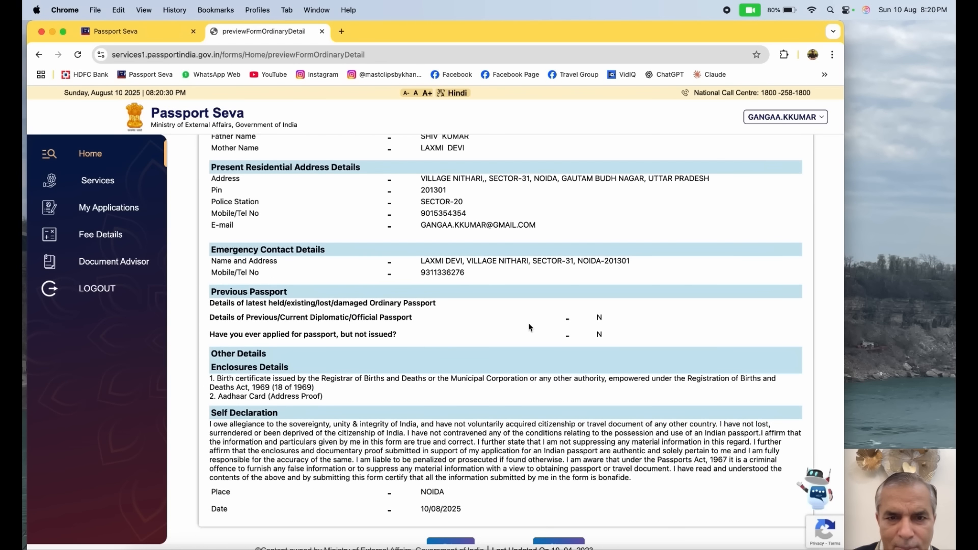
scroll(529, 327, up, 7)
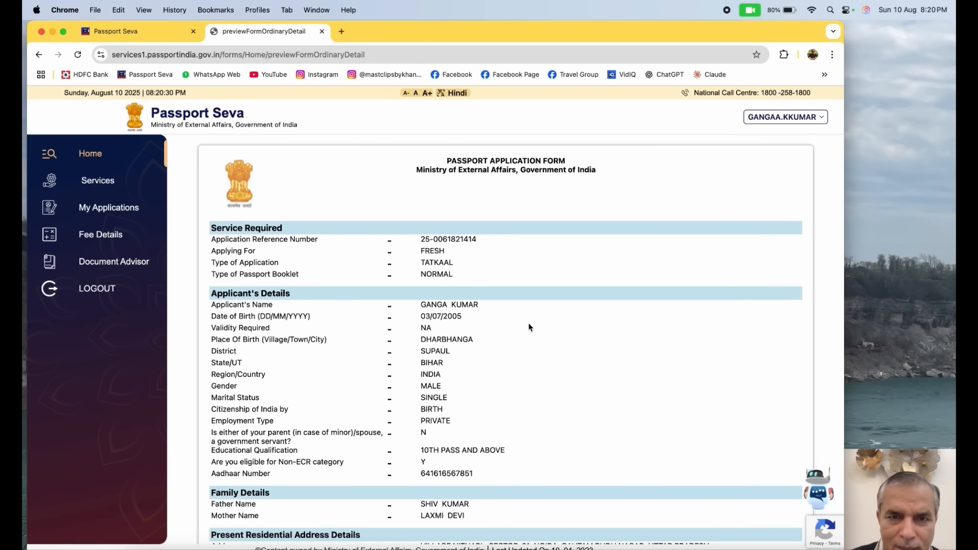
scroll(529, 327, down, 4)
scroll(529, 327, up, 4)
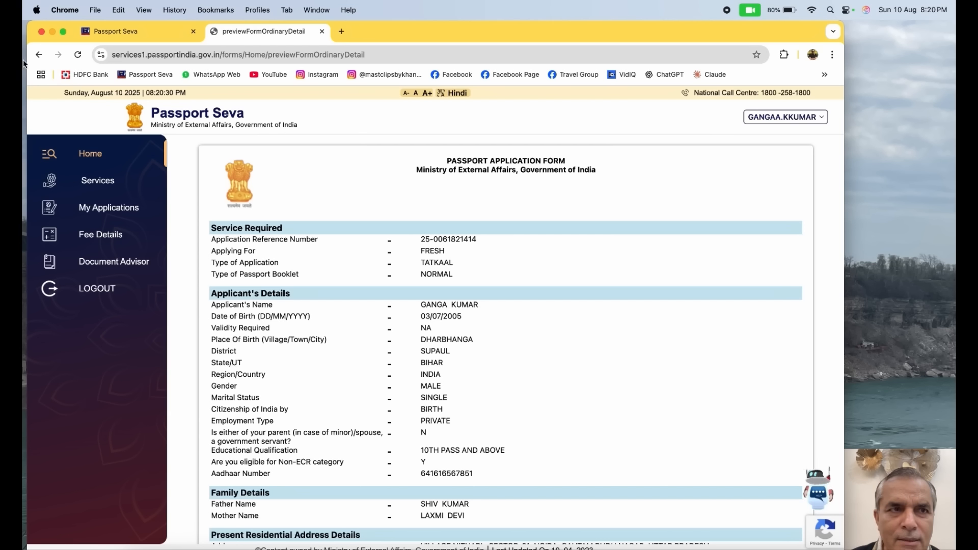
Return from the preview to details verification, submit the application, and proceed to payment and appointment scheduling
click(39, 55)
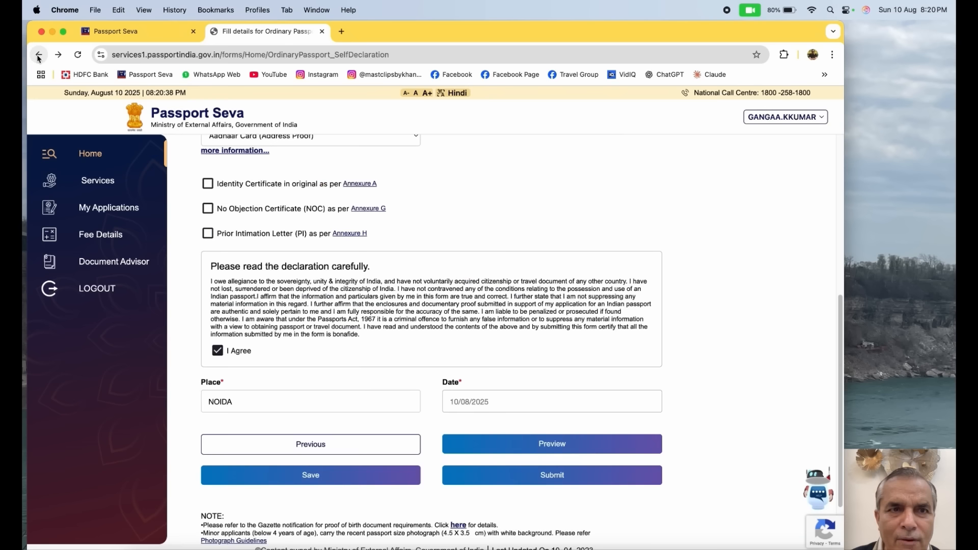
click(553, 476)
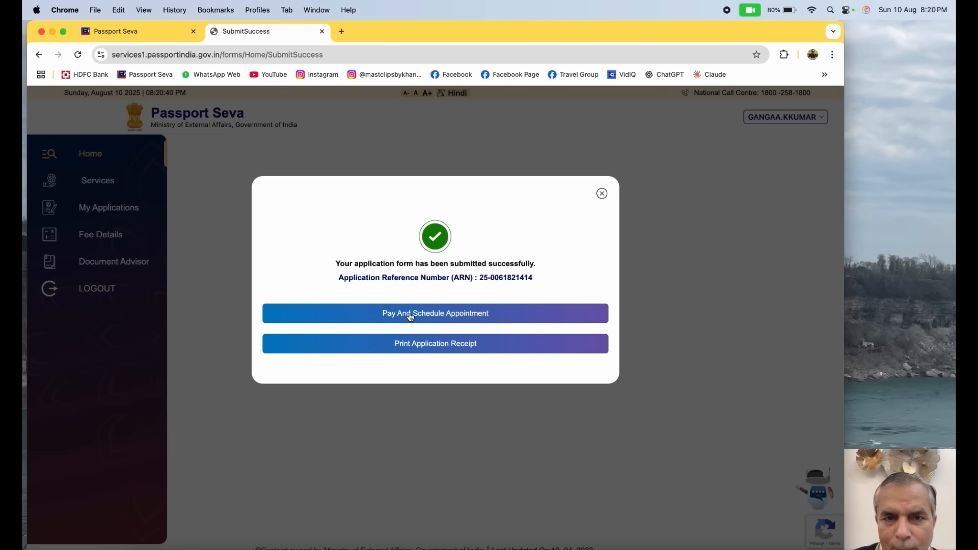
click(410, 316)
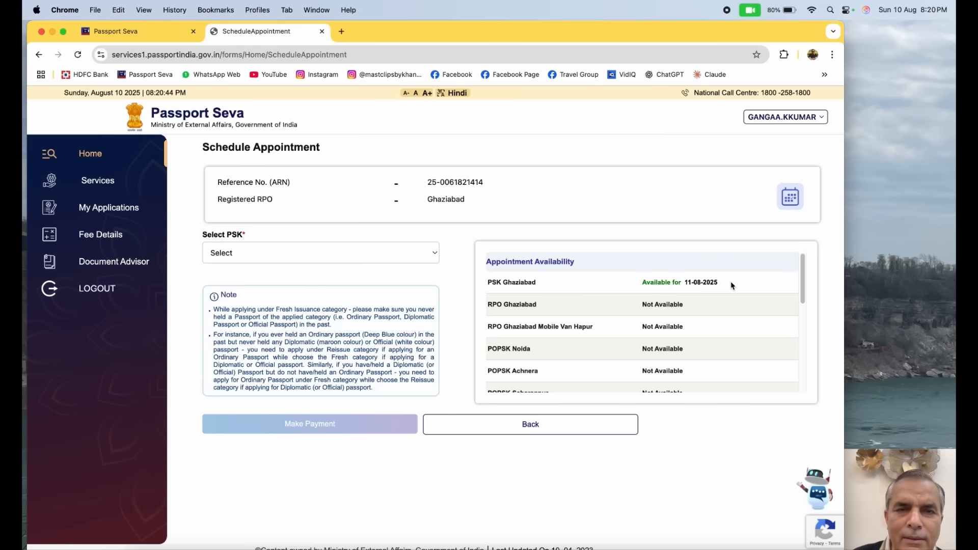
Choose PSK Ghaziabad for the appointment, keep the date 11/08/2025, and proceed to payment with the location confirmed
click(412, 253)
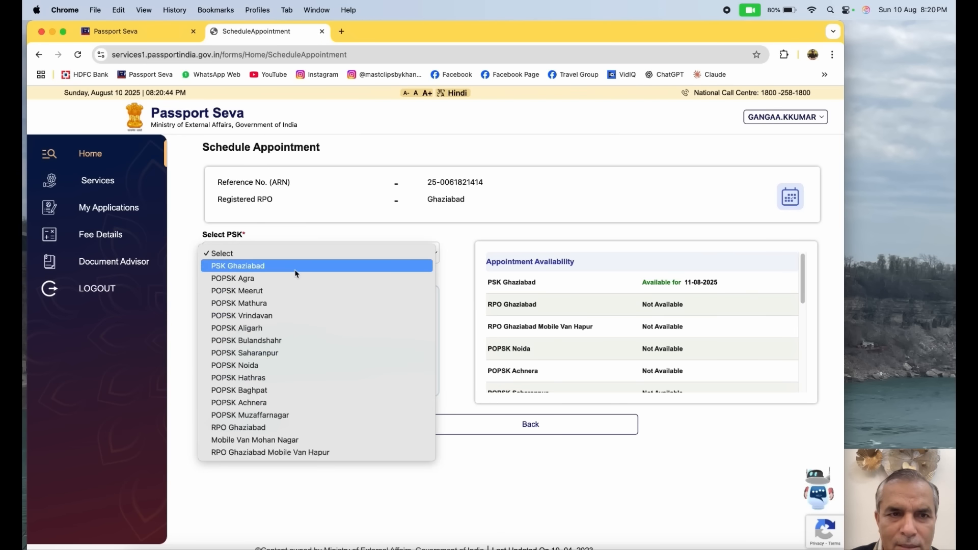
click(275, 265)
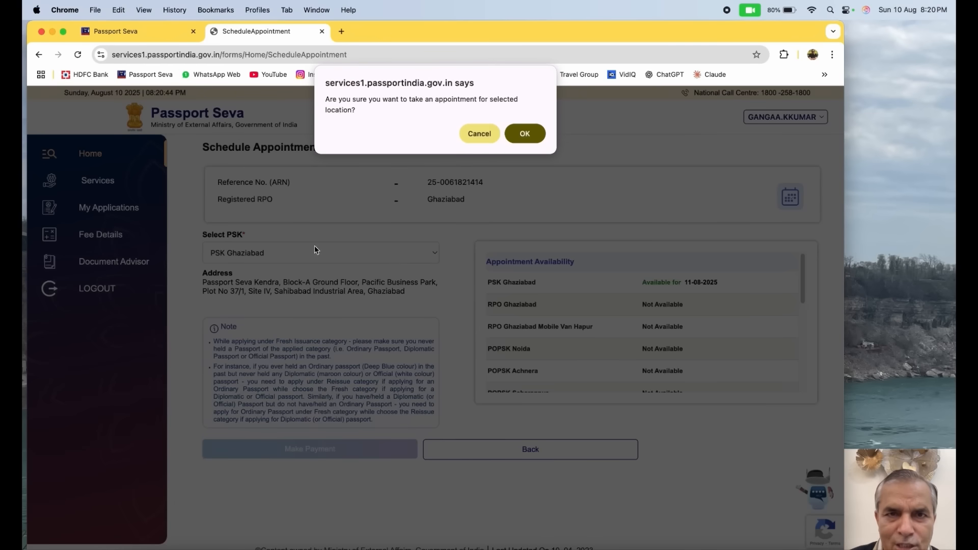
click(519, 146)
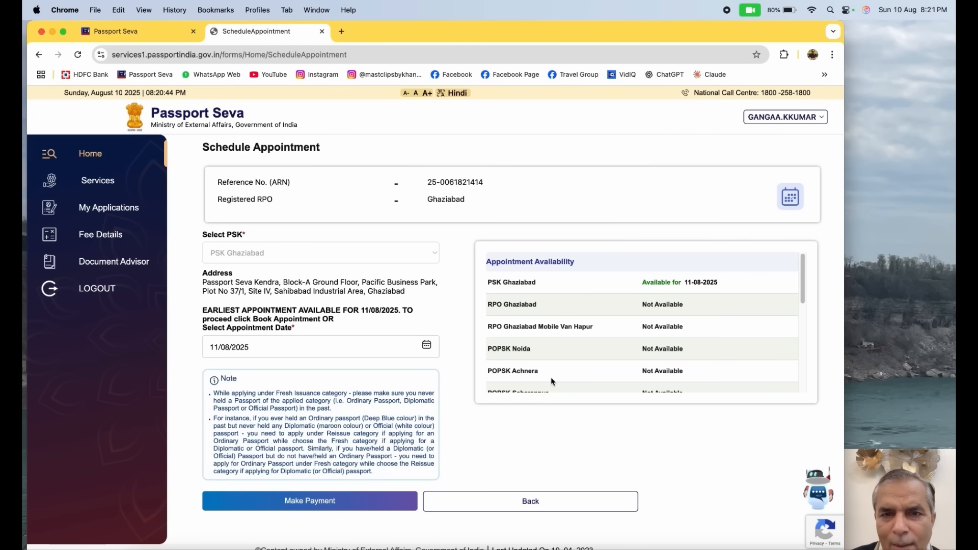
scroll(551, 377, down, 3)
click(340, 502)
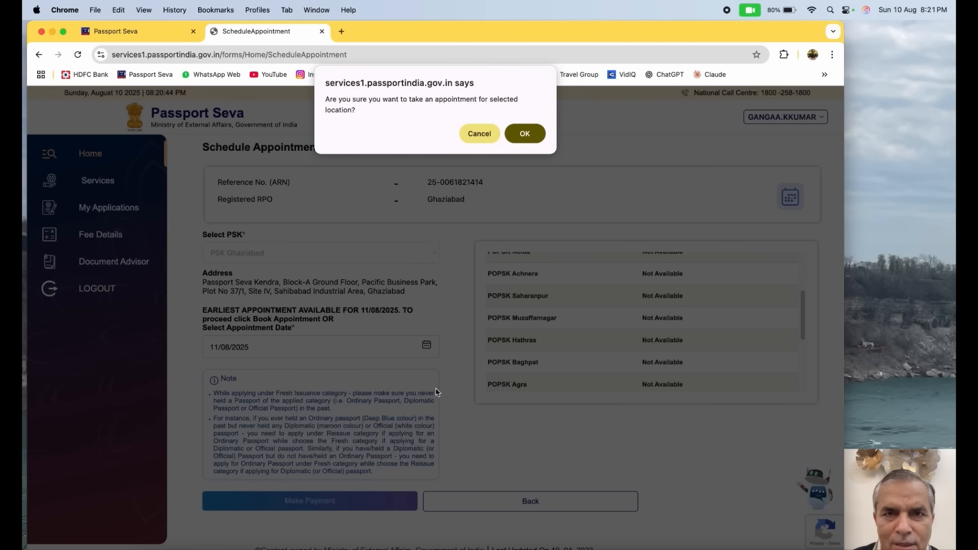
click(525, 134)
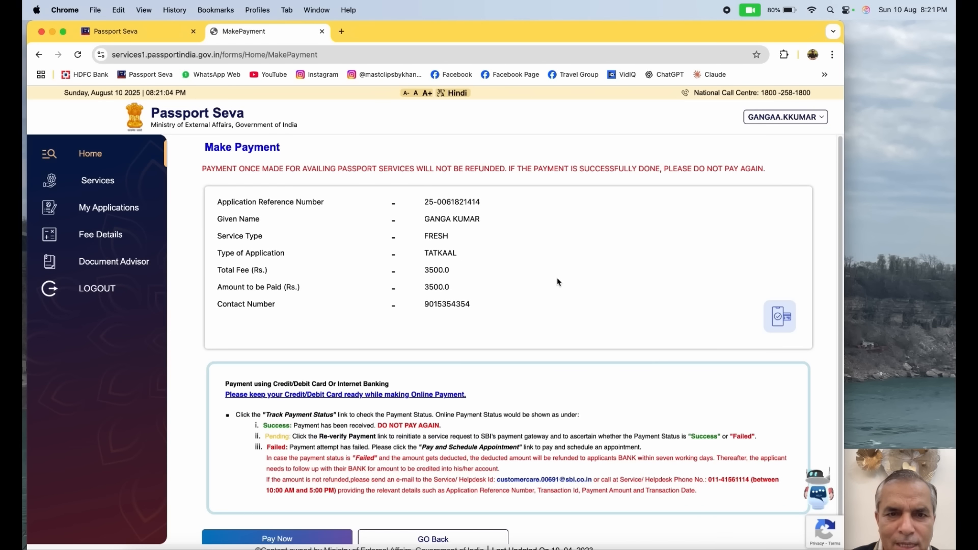
Try to pay the application fee online and dismiss the payment alert
scroll(559, 282, down, 1)
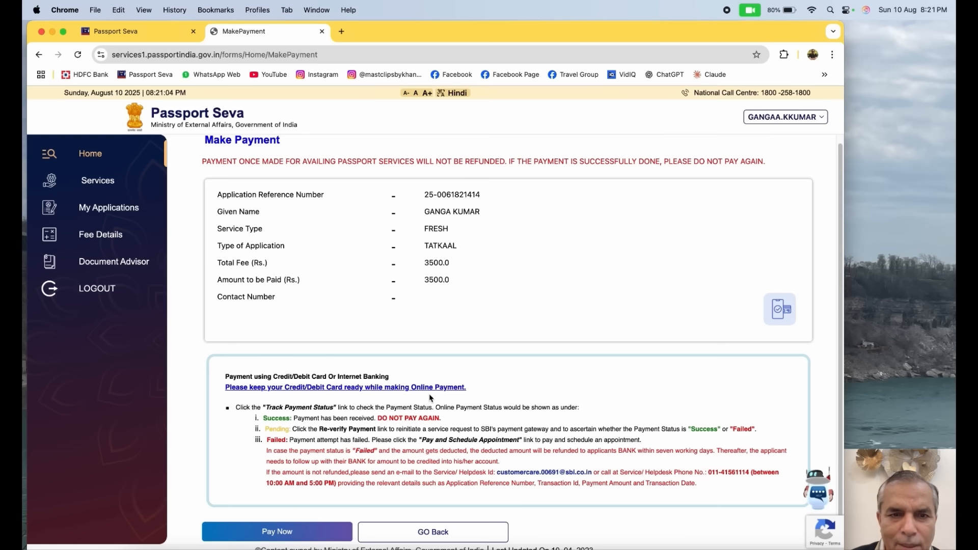
click(284, 532)
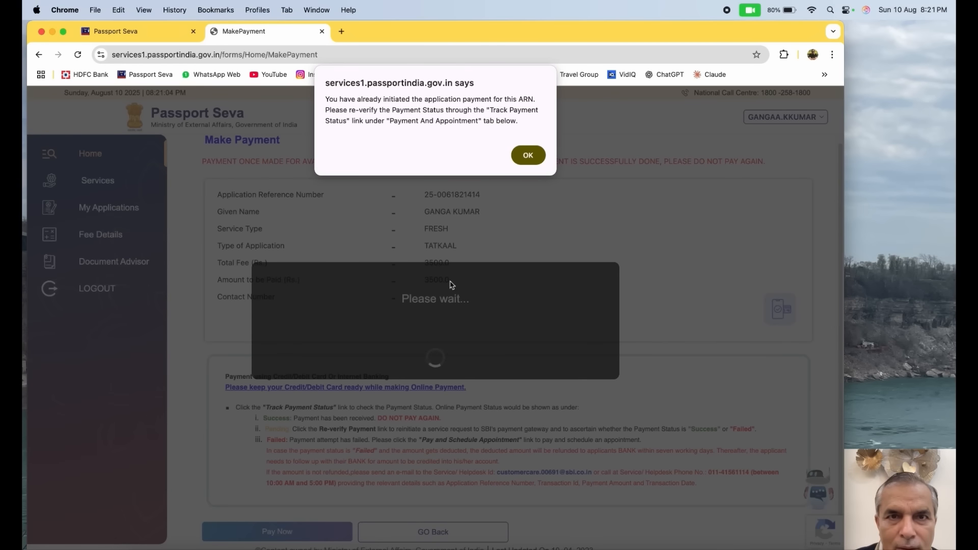
click(518, 160)
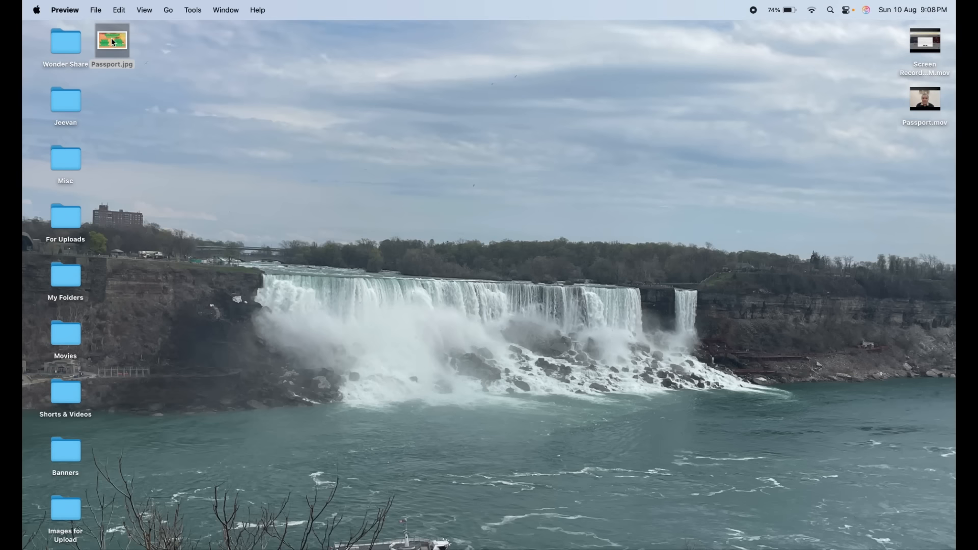
Switch to Preview and enlarge the Passport.jpg window to read the list of Tatkaal passport documents
double_click(112, 40)
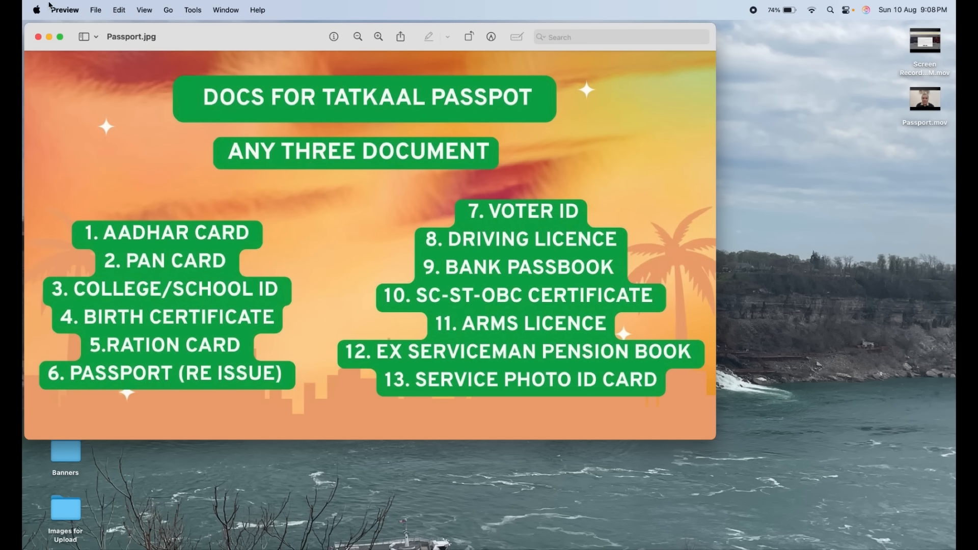
drag(716, 439, 876, 518)
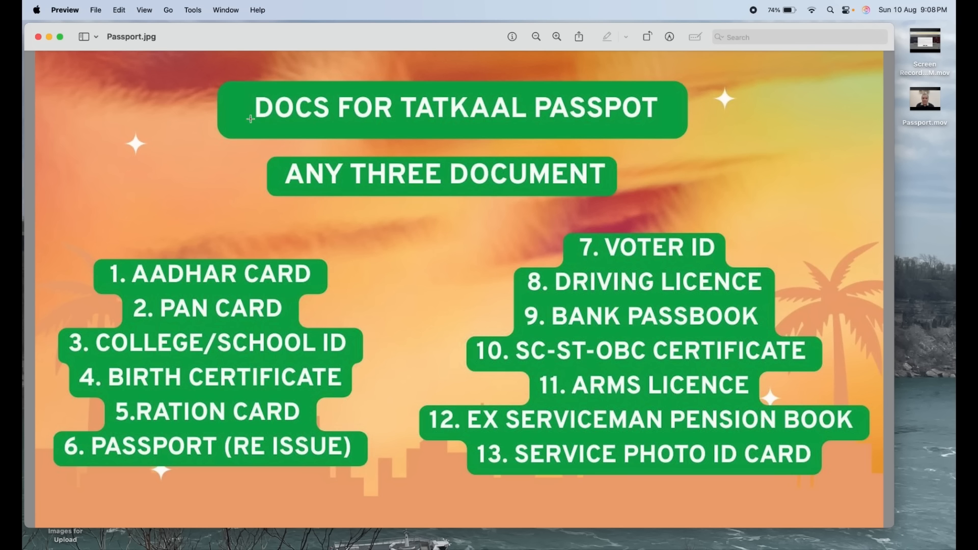